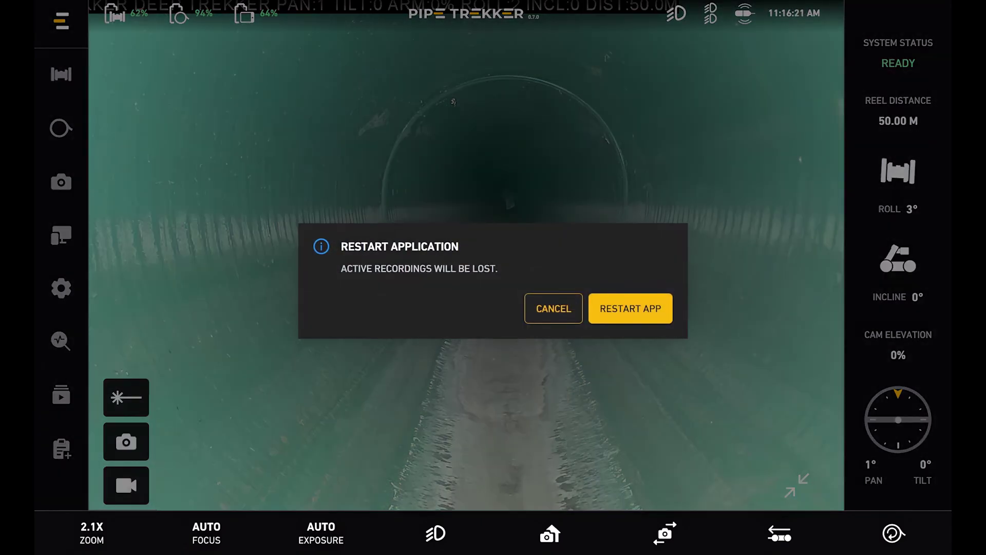
Step: Cancel the application restart
left_click(543, 305)
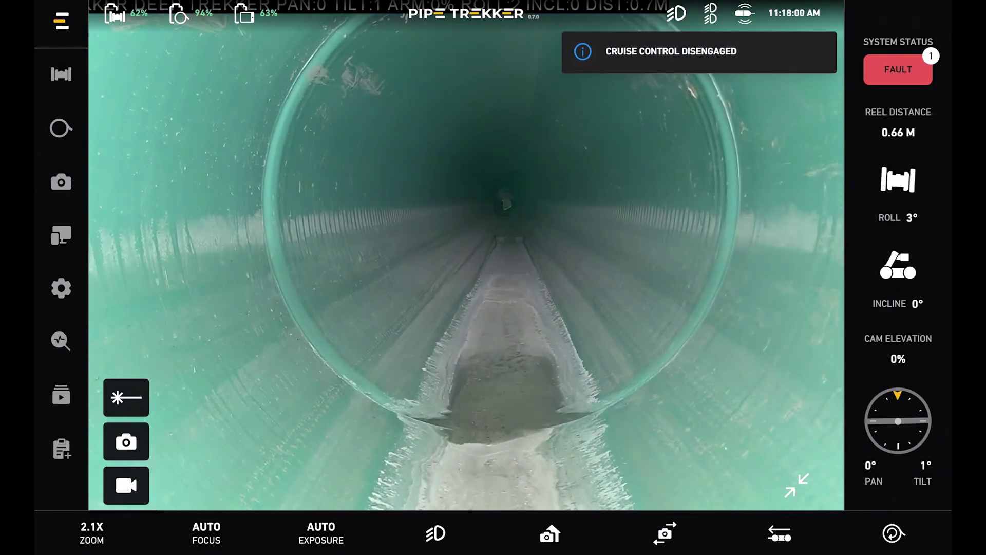
Step: Flip the camera's facing direction and return the camera to its home position
left_click(664, 533)
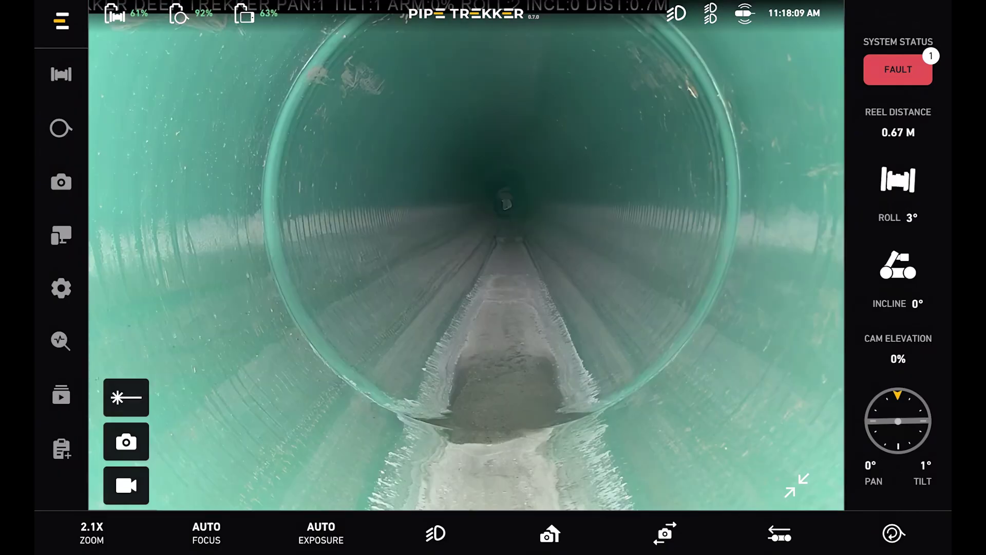
left_click(550, 533)
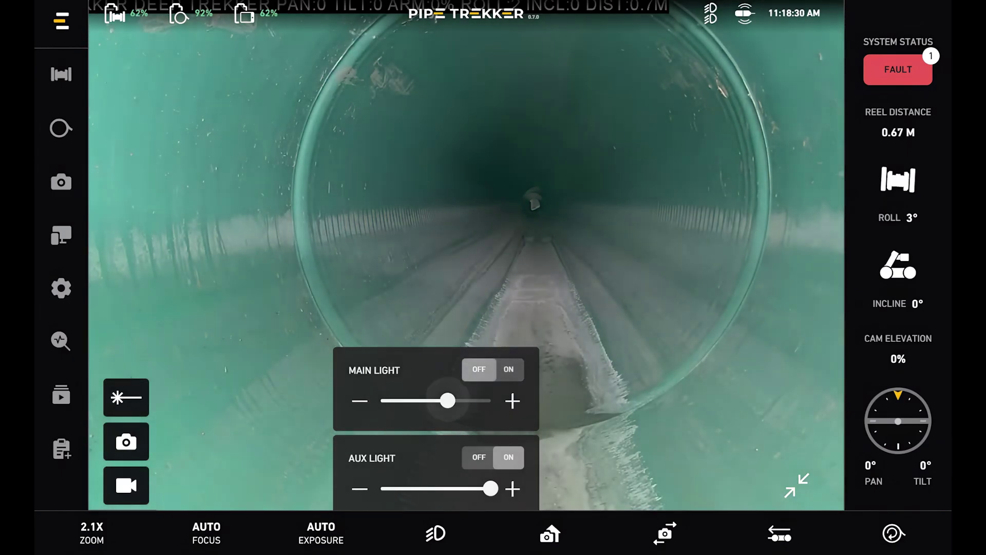
Step: Raise the main light's brightness to 79, and switch the exposure mode to manual and back to auto
mouse_move(448, 401)
left_mouse_down()
mouse_move(402, 401)
mouse_move(468, 401)
left_mouse_up()
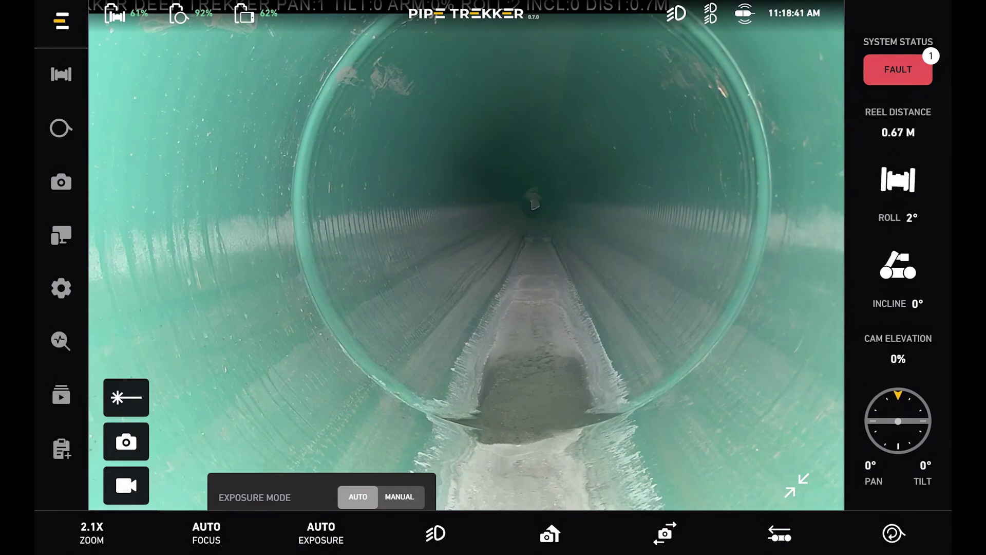
left_click(394, 494)
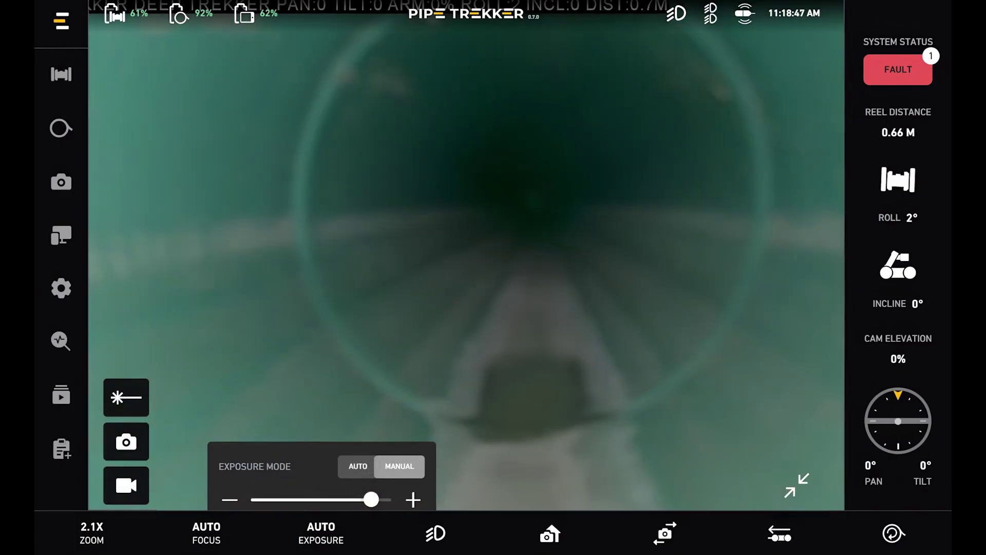
left_click(358, 465)
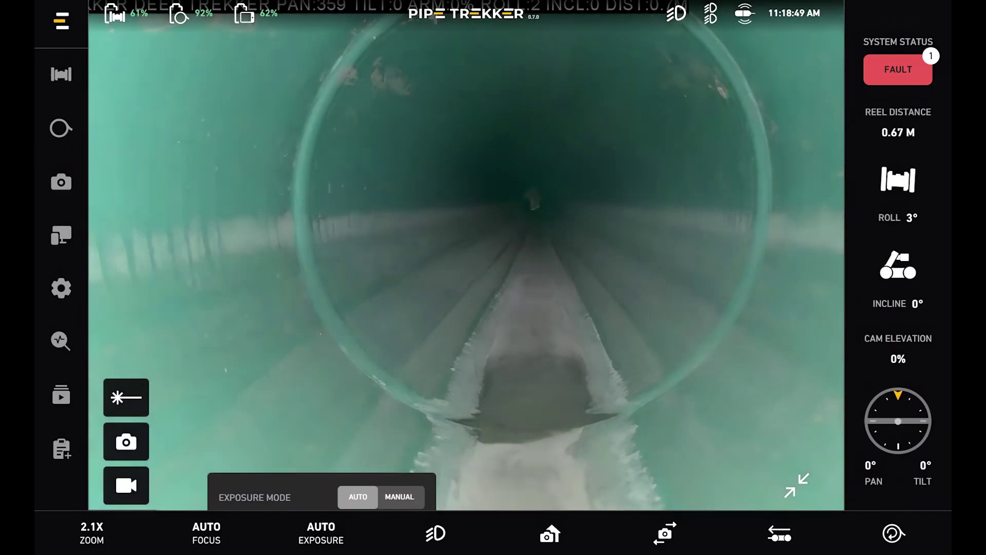
Step: Switch the camera focus to manual, raise it to 60%, and return the focus mode to auto
left_click(206, 532)
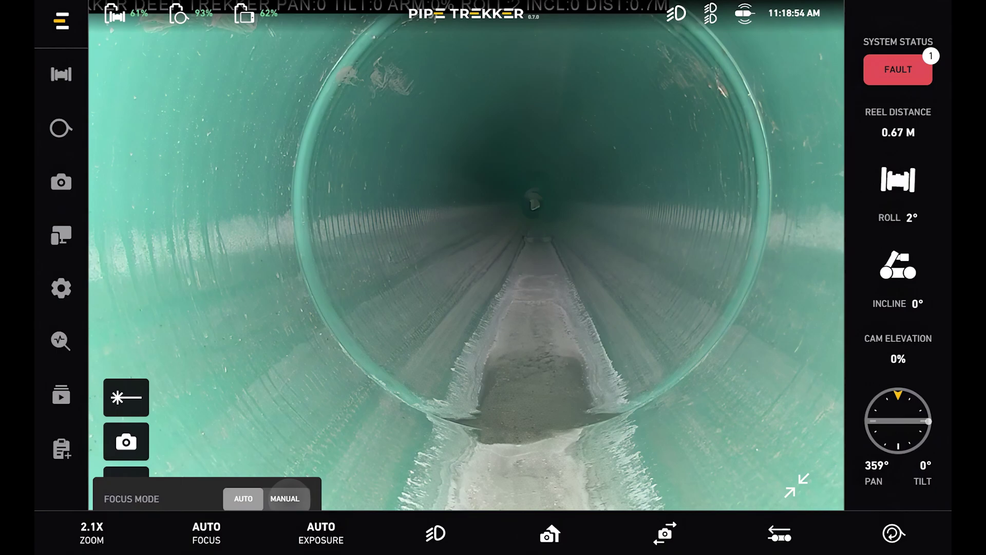
left_click(284, 498)
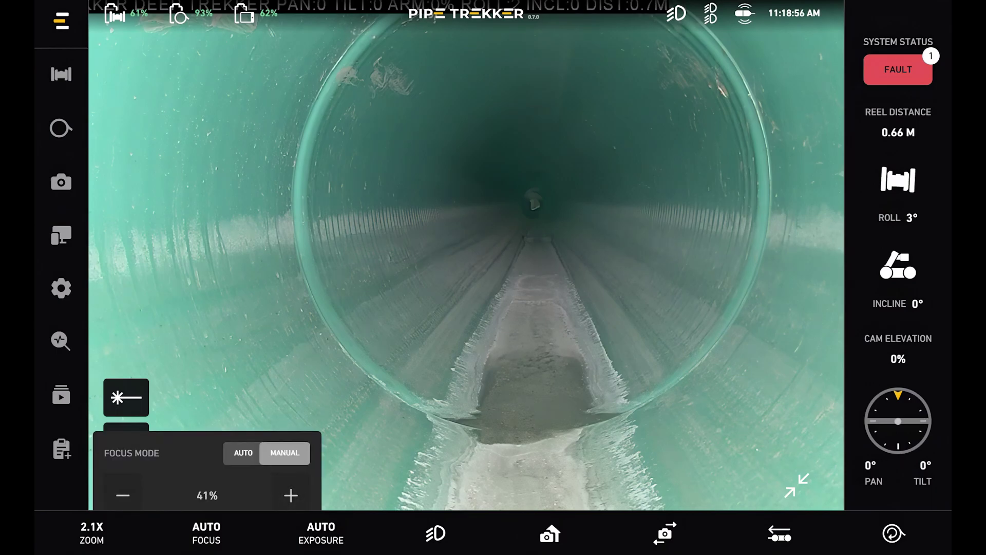
left_click(291, 495)
left_click(291, 495)
left_click(291, 495)
left_click(291, 495)
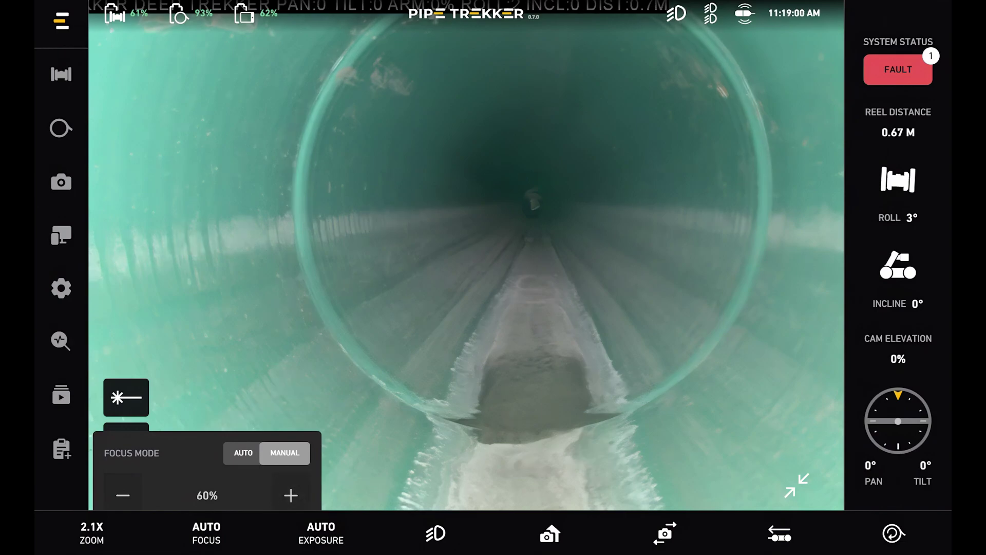
left_click(243, 452)
left_click(206, 533)
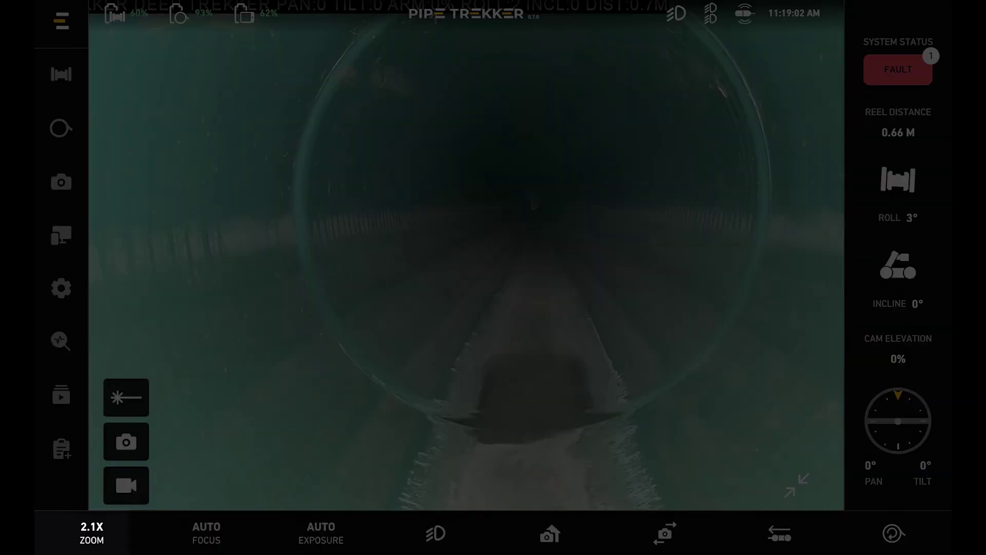
Step: Zoom the camera feed in beyond 7X and back out to 1.0X
left_click(92, 533)
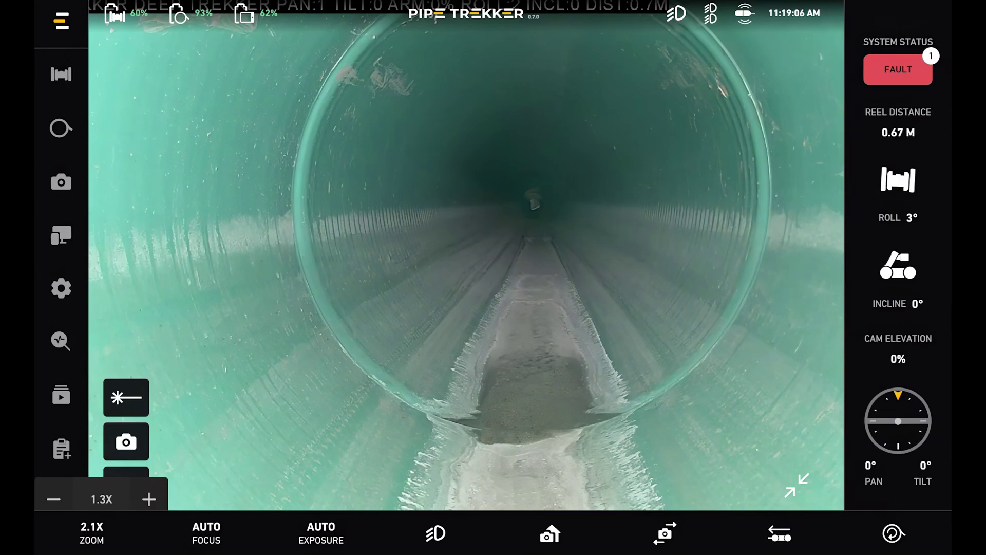
left_click(149, 499)
left_click(149, 499)
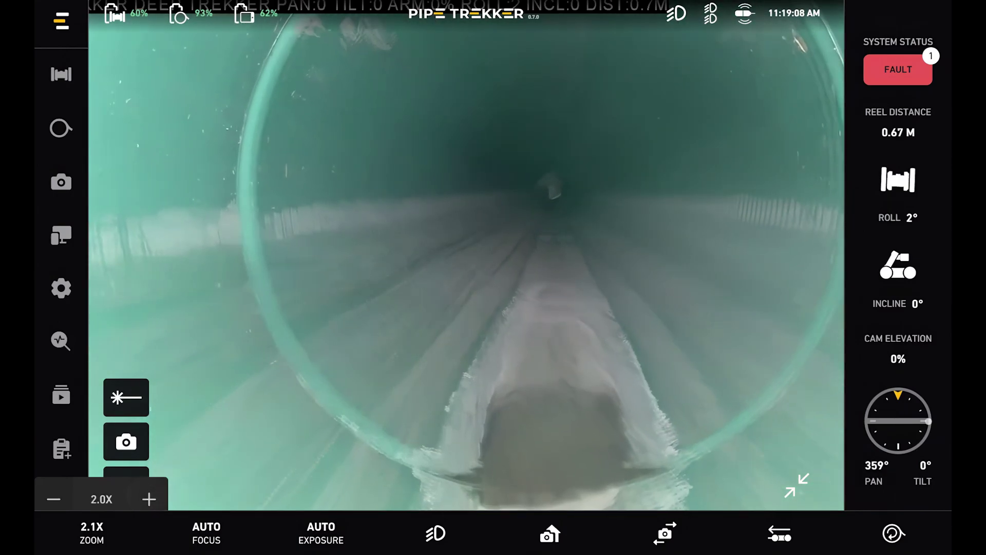
left_click(149, 499)
left_click(149, 498)
left_click(149, 498)
left_click(149, 499)
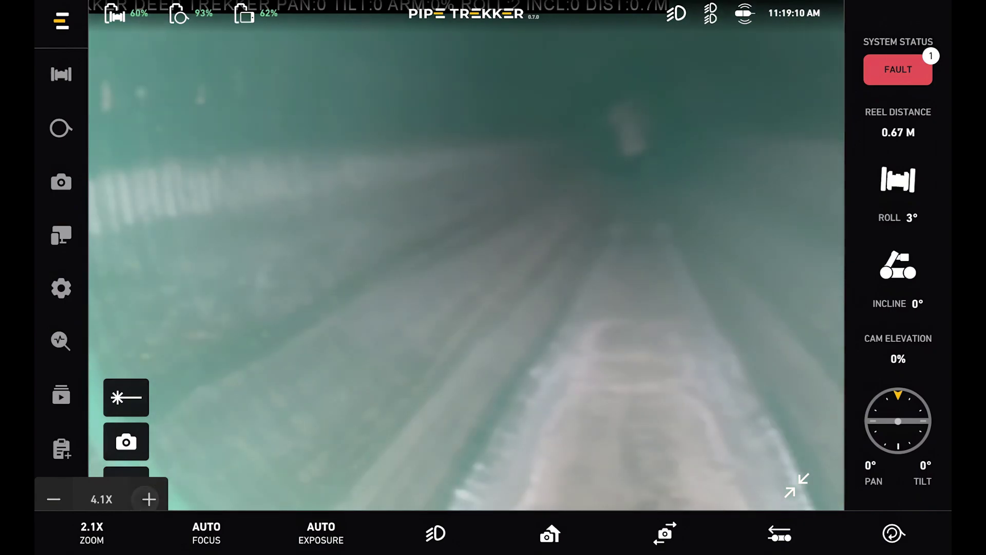
left_click(149, 499)
left_click(149, 499)
left_click(149, 499)
left_click(53, 498)
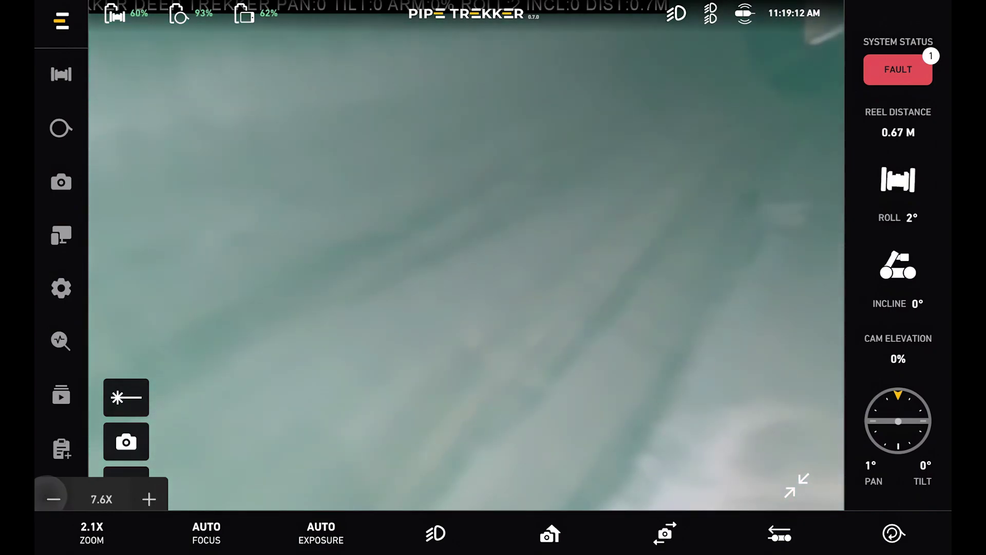
left_click(53, 499)
left_click(54, 498)
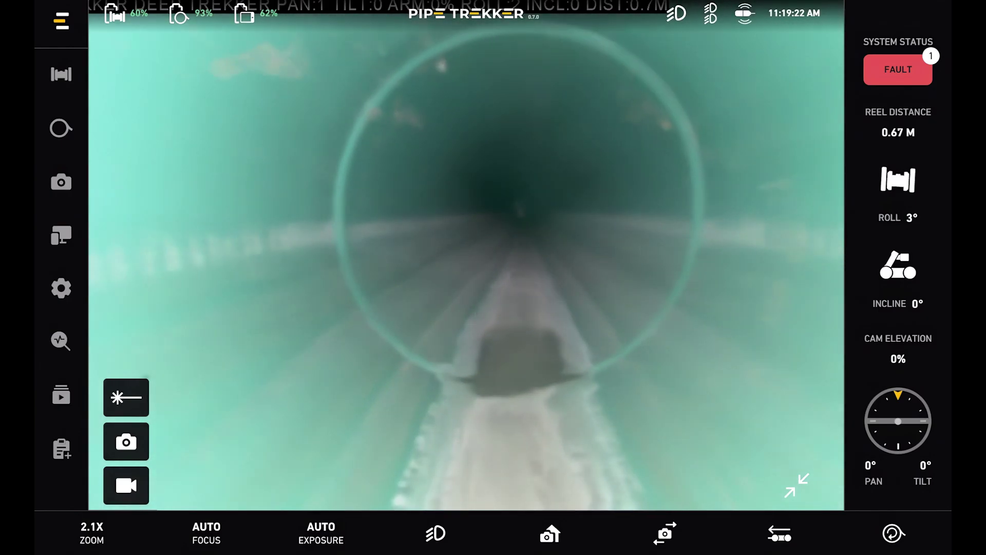
Step: In the crawler settings, set the main brightness to 52, toggle the main light off and on, and set the speed to 8
left_click(61, 75)
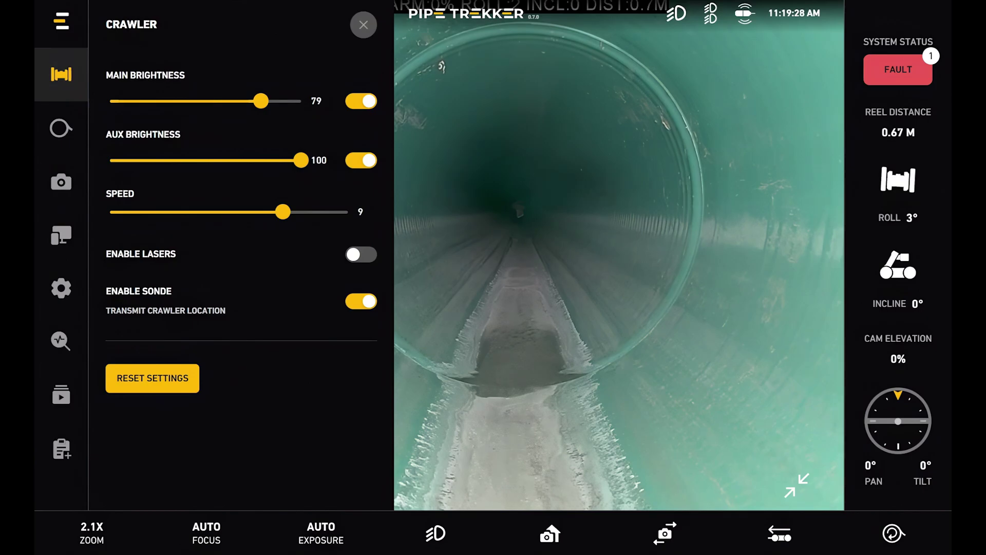
left_click_drag(261, 101, 209, 101)
left_click(361, 100)
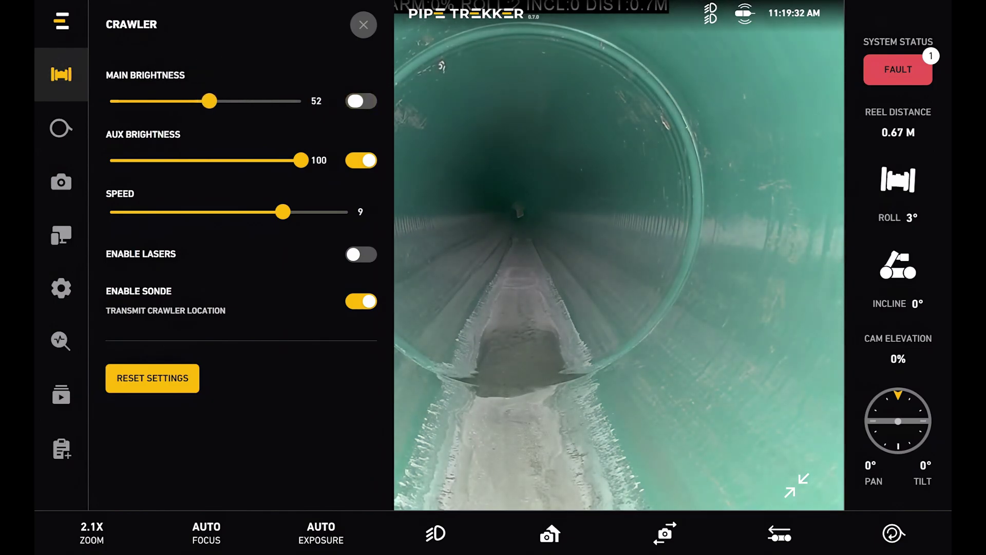
left_click(361, 101)
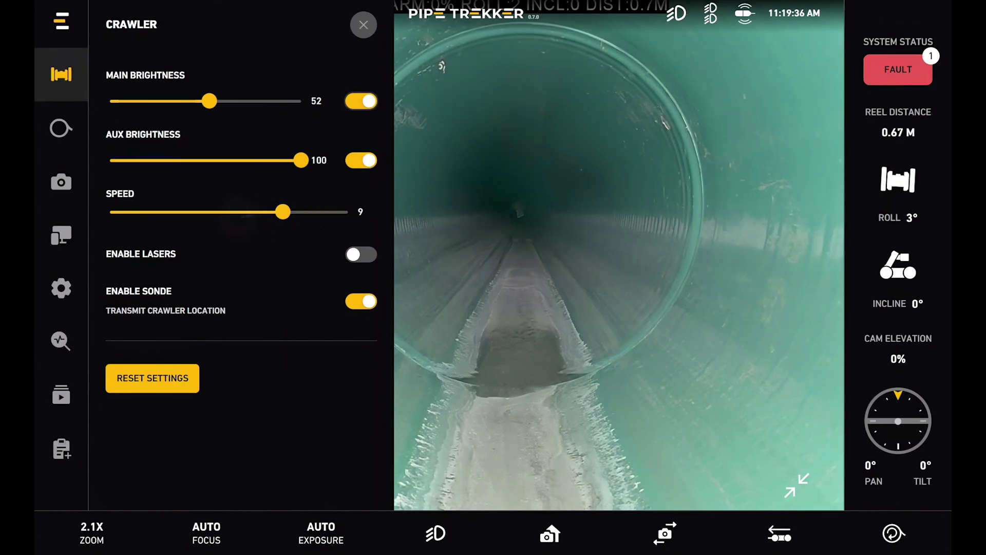
left_click_drag(283, 212, 261, 211)
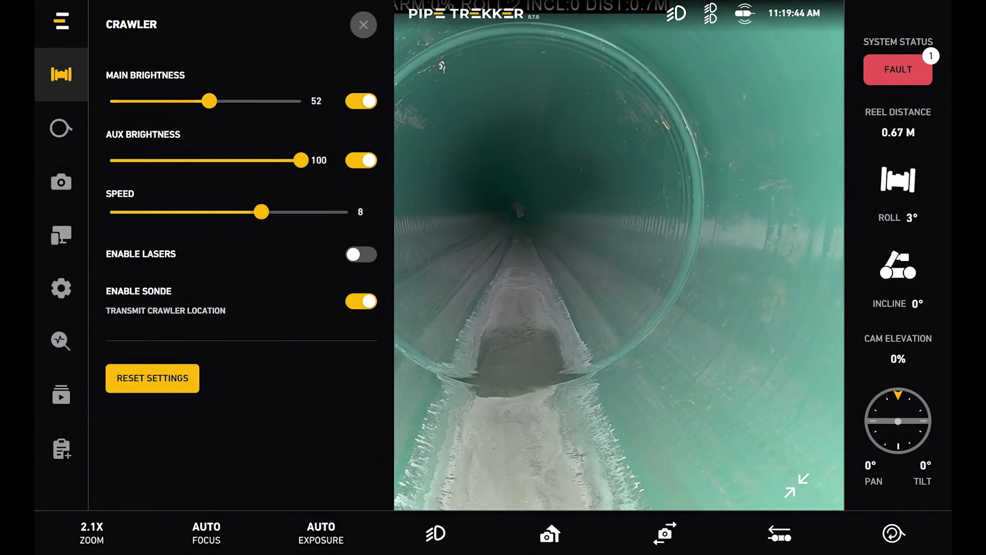
Step: Switch the crawler's lasers on and back off, and the location-transmitting sonde off and back on
left_click(361, 254)
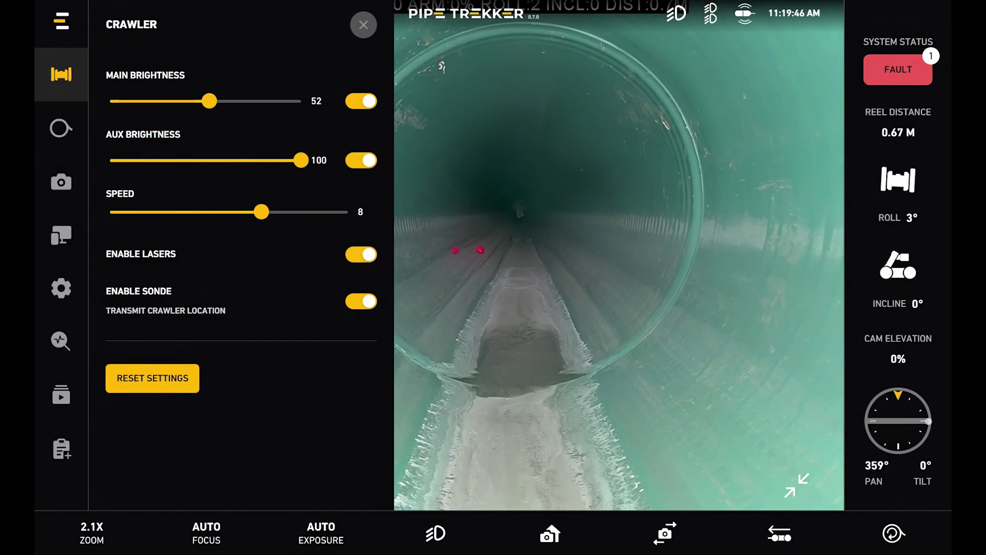
left_click(361, 254)
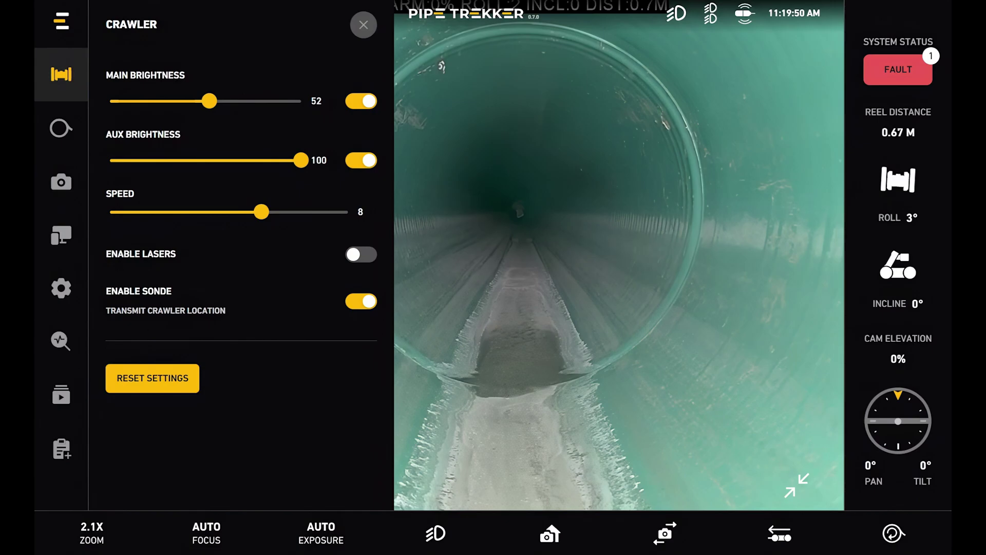
left_click(361, 301)
left_click(361, 301)
Step: Set the reel distance to a custom preset of 50 m
left_click(61, 128)
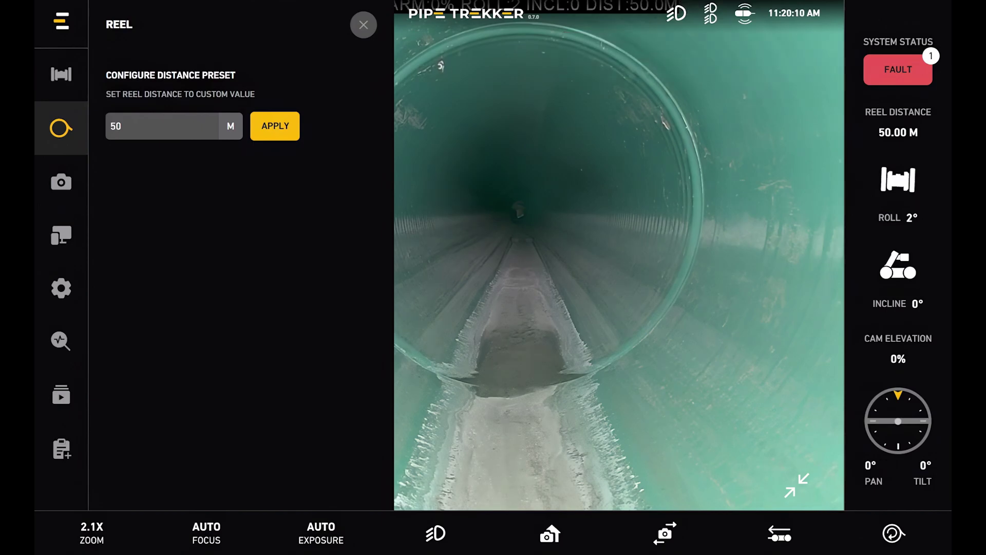
Step: Raise the saturation in the camera settings to 76
left_click(61, 182)
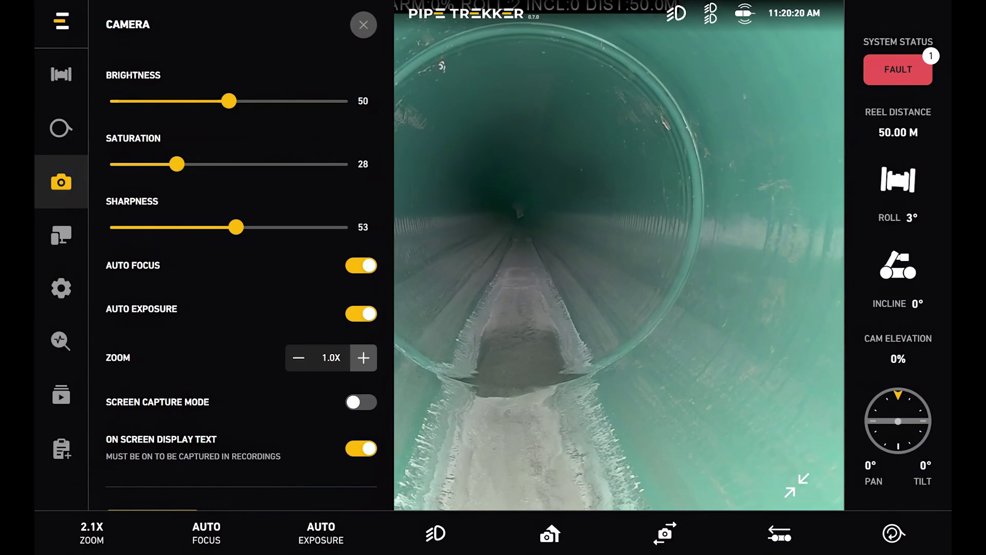
left_click_drag(176, 164, 291, 164)
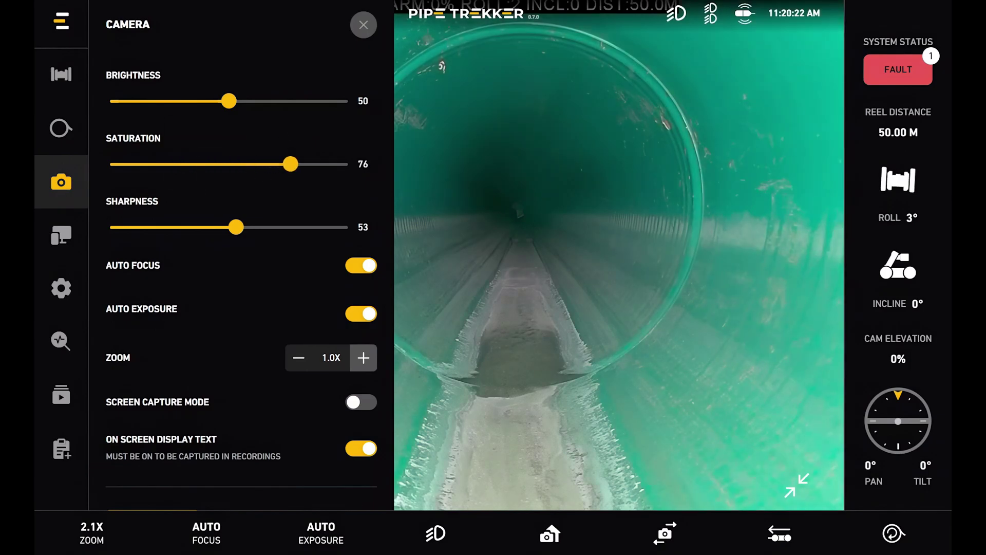
Step: Toggle the camera's auto focus and auto exposure off and back on
scroll(241, 255, "down", 1)
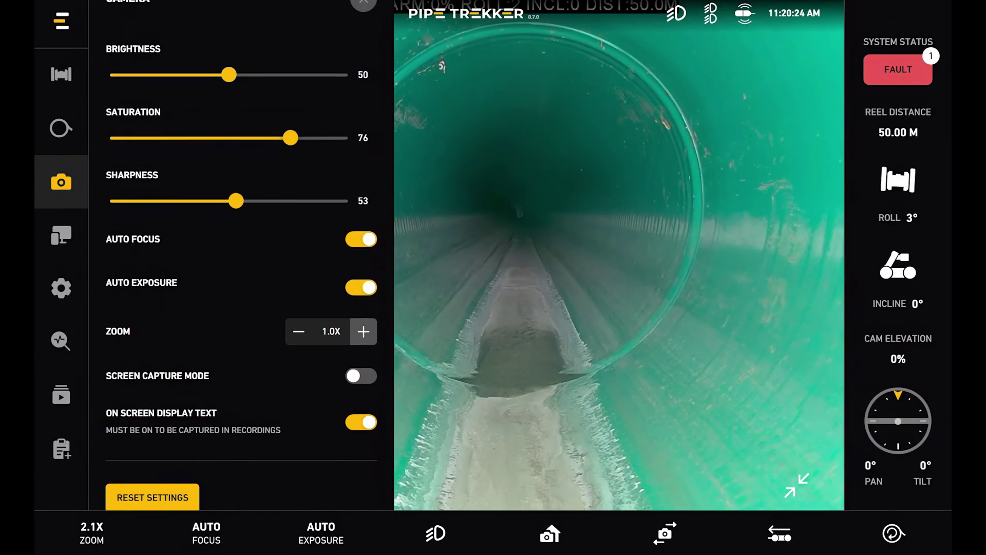
left_click(361, 239)
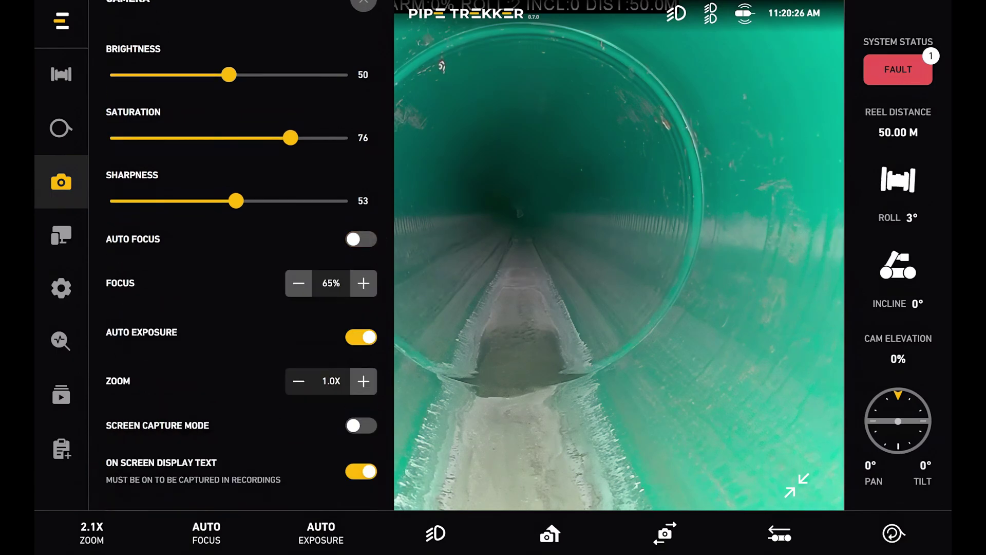
left_click(361, 337)
left_click(361, 337)
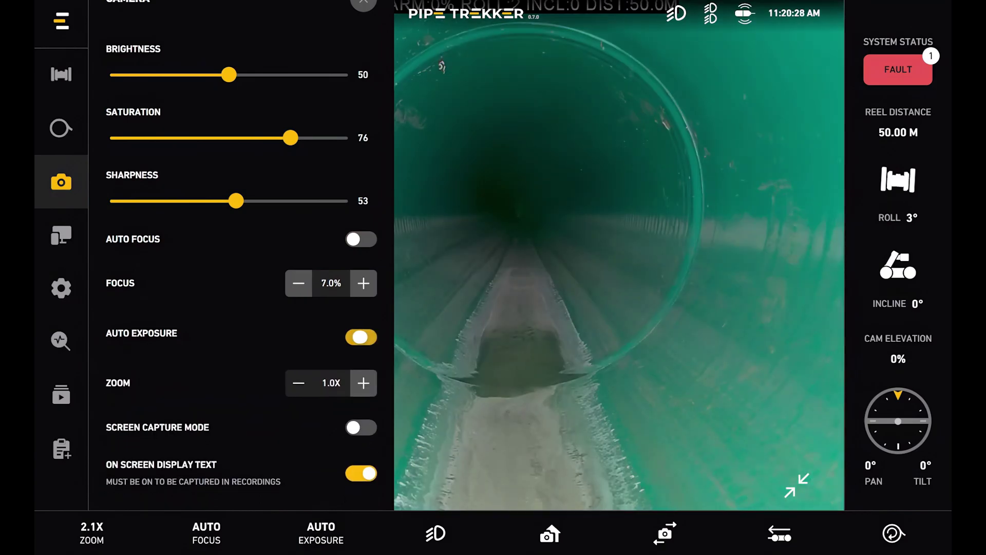
left_click(361, 239)
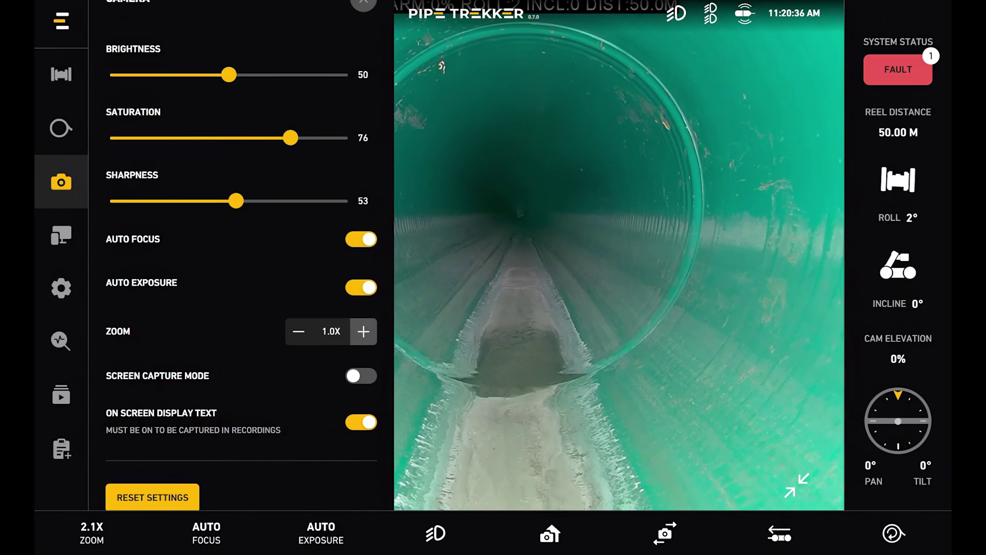
Step: Switch screen capture mode on and back off, and the on-screen display text off and back on
left_click(361, 376)
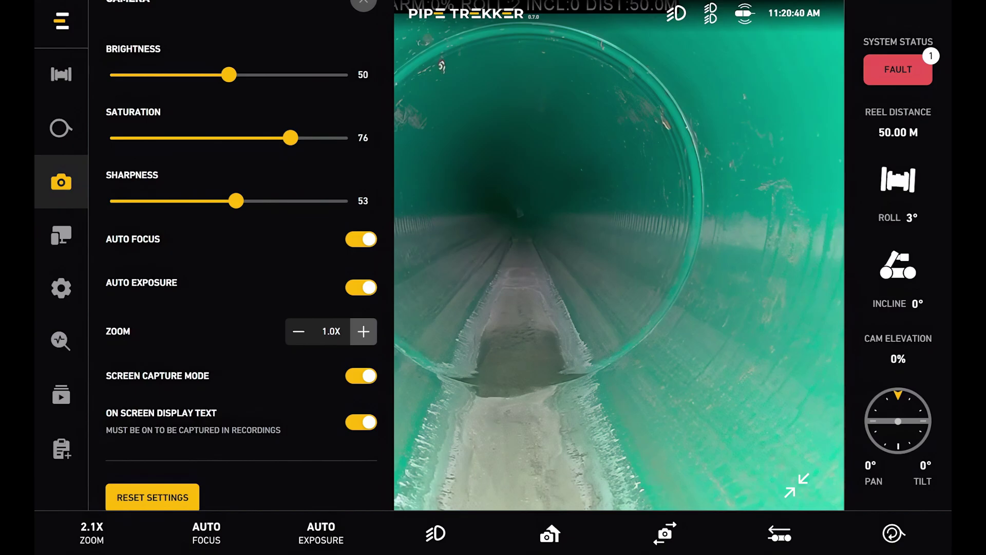
left_click(361, 375)
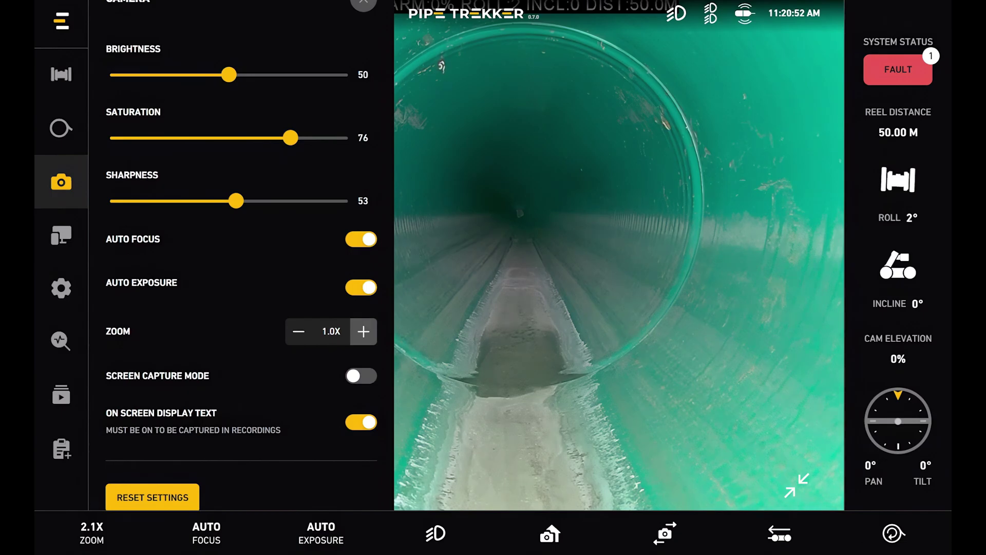
left_click(360, 422)
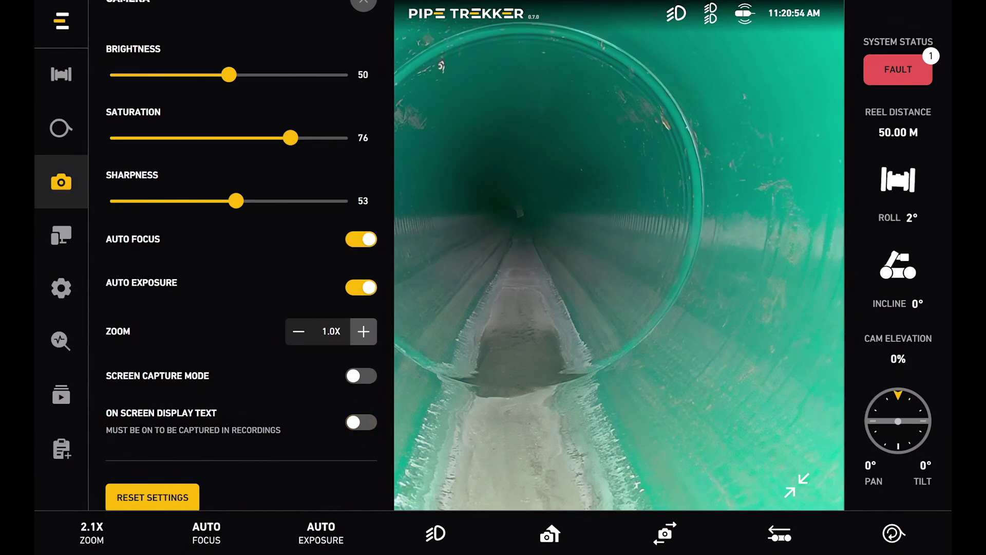
left_click(361, 421)
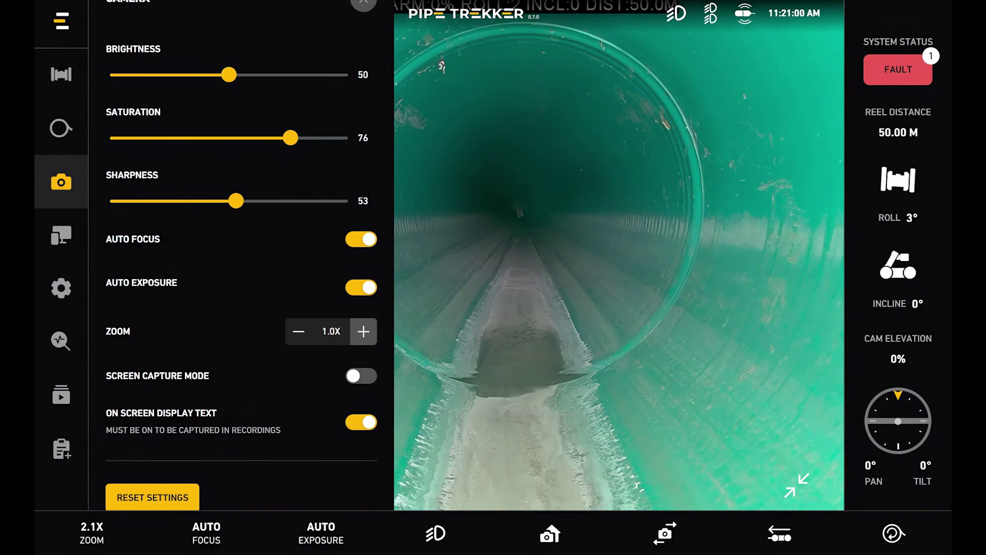
Step: Pop the camera feed out into a separate window from the display settings and move it over the settings area
left_click(61, 235)
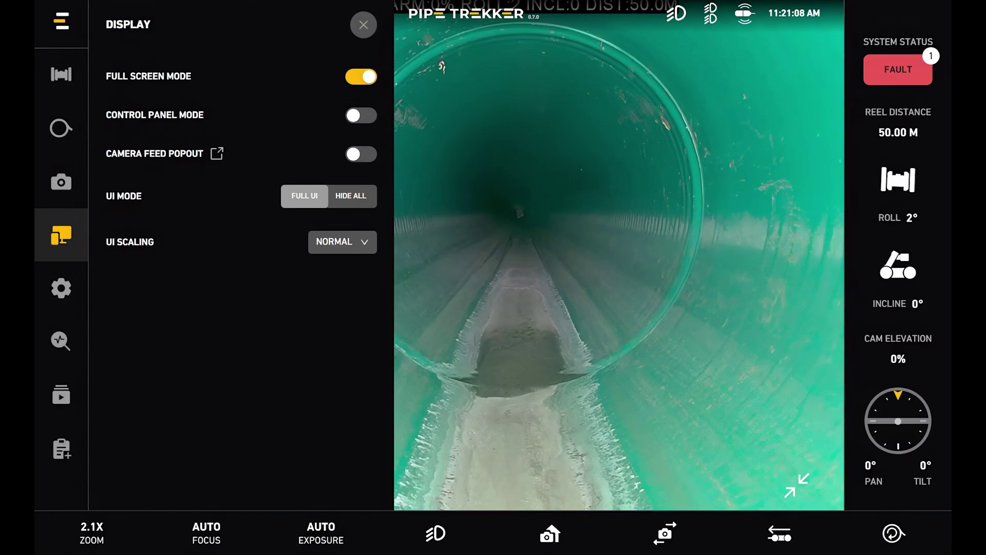
left_click(361, 154)
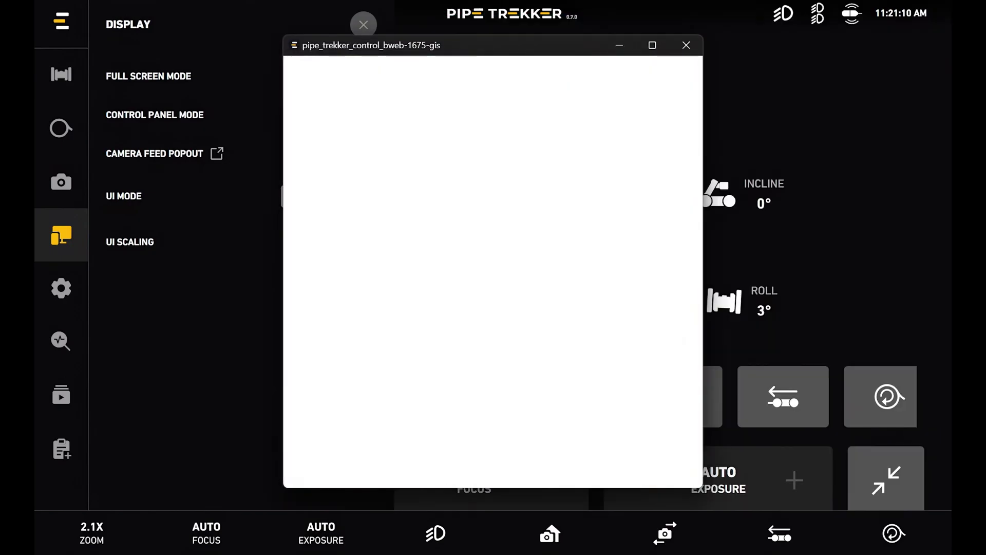
left_click_drag(493, 46, 311, 39)
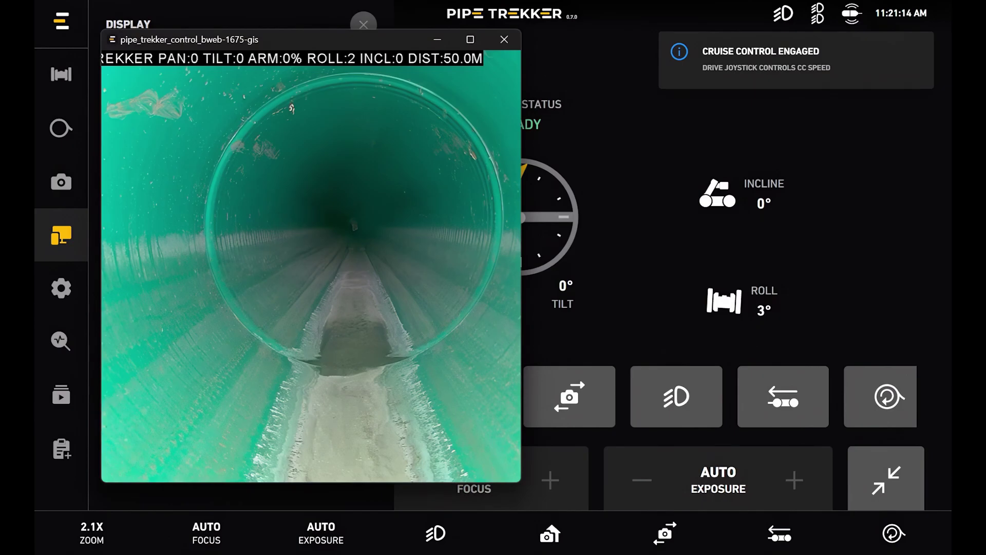
Step: Dismiss the popped-out camera feed, reopen the display settings and turn off control panel mode
left_click(654, 206)
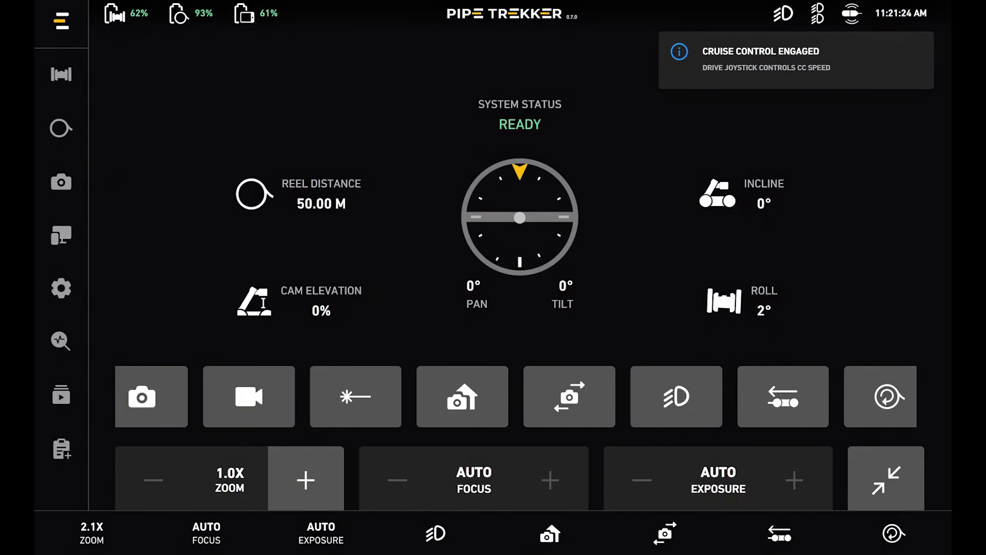
left_click(56, 237)
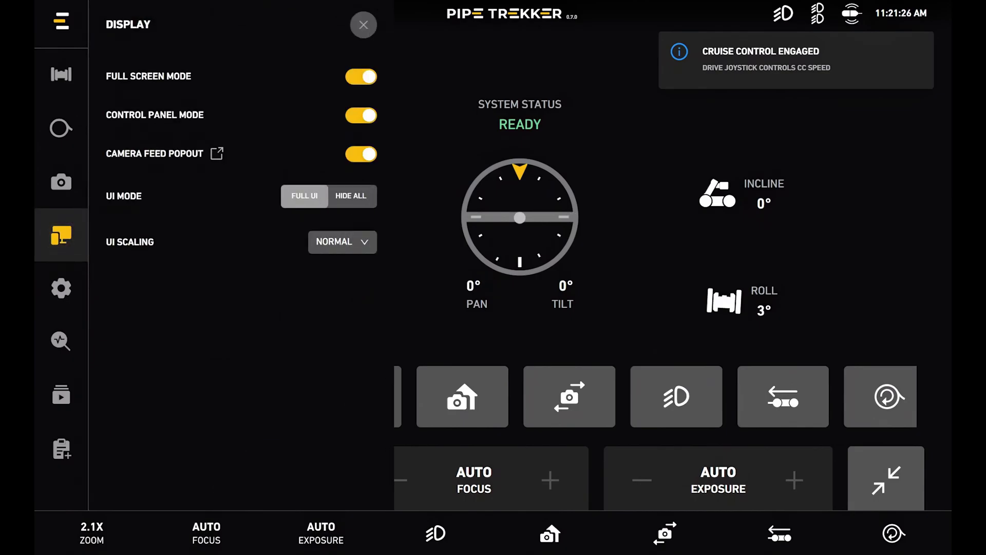
left_click(361, 115)
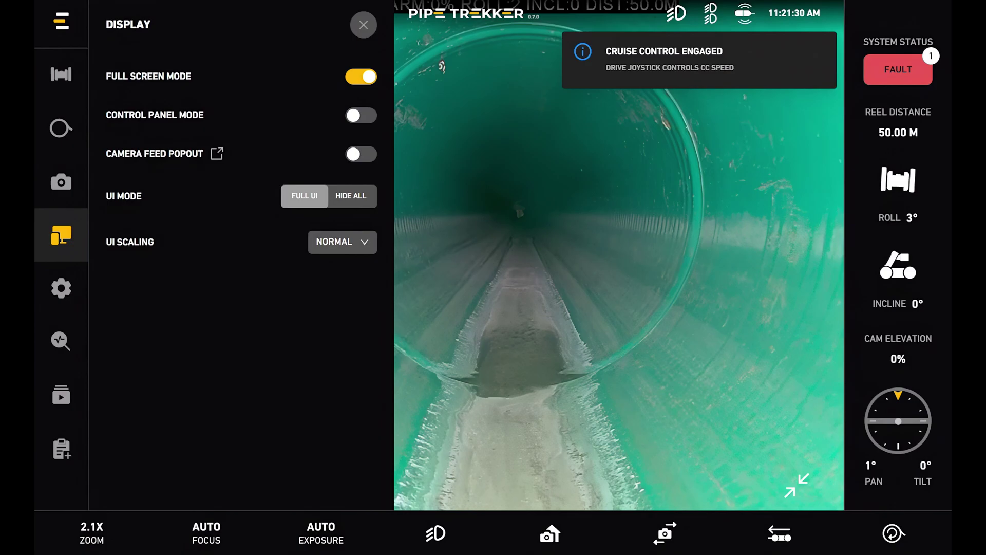
Step: Pop the camera feed out into a separate window, move it partly over the display settings and close it
left_click(361, 153)
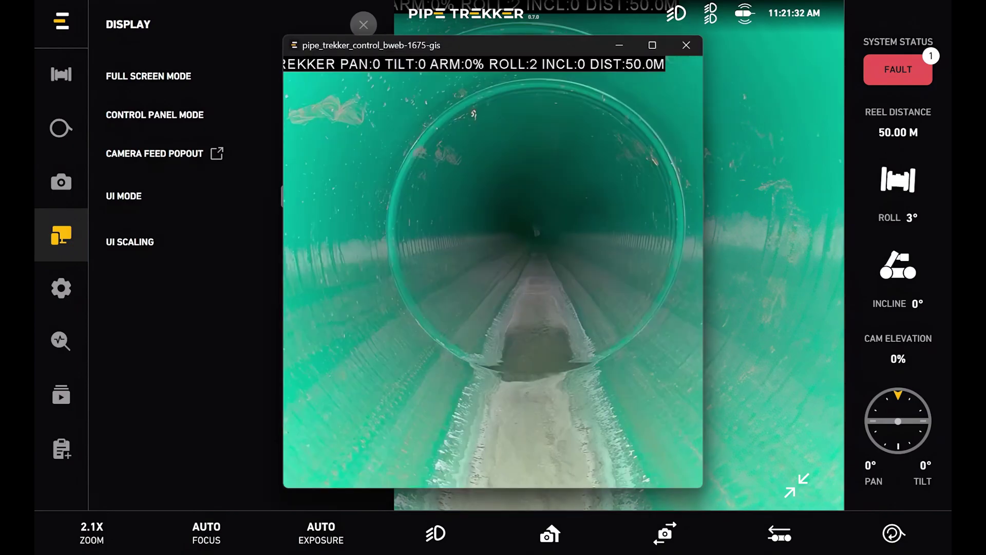
left_click_drag(492, 45, 393, 39)
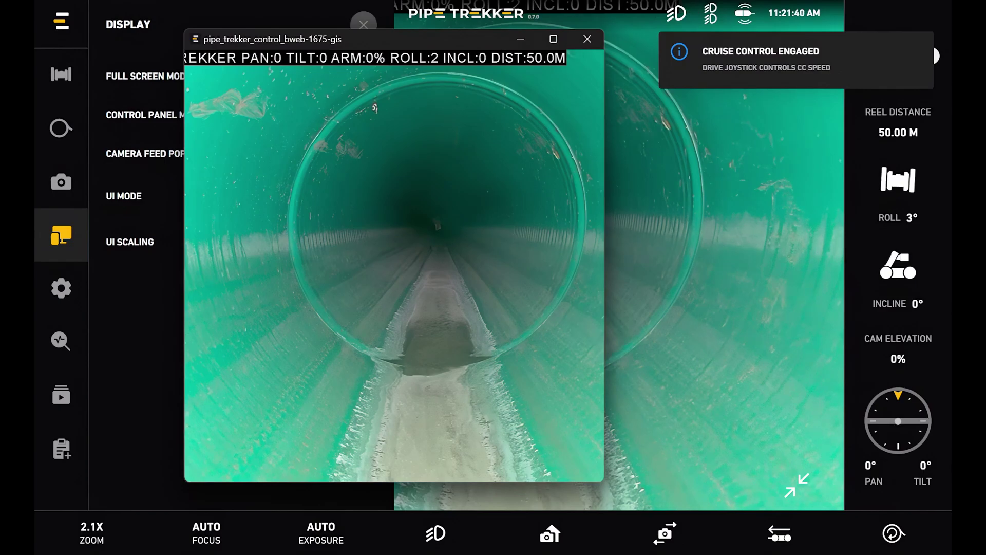
left_click(587, 39)
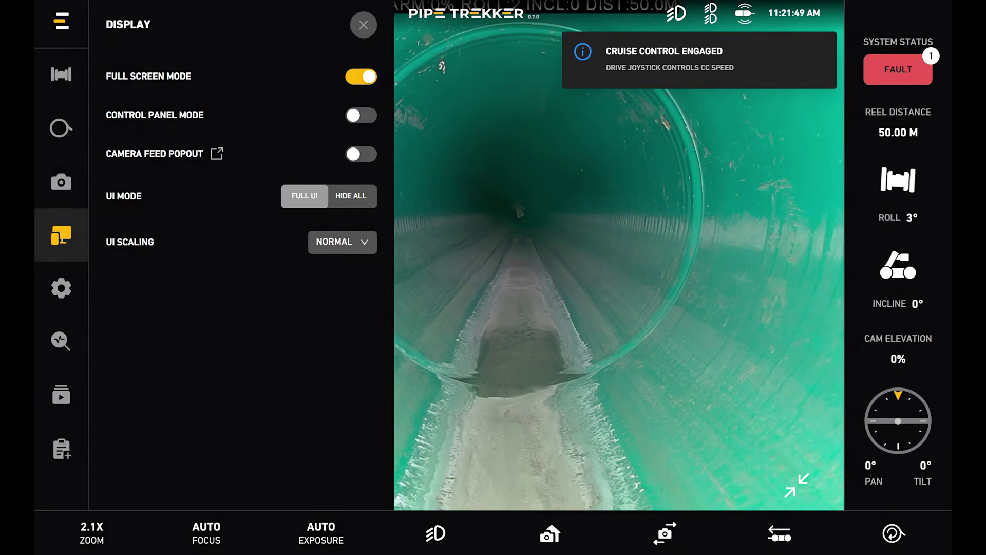
Step: Switch the UI mode to Hide All and back to Full UI
left_click(350, 195)
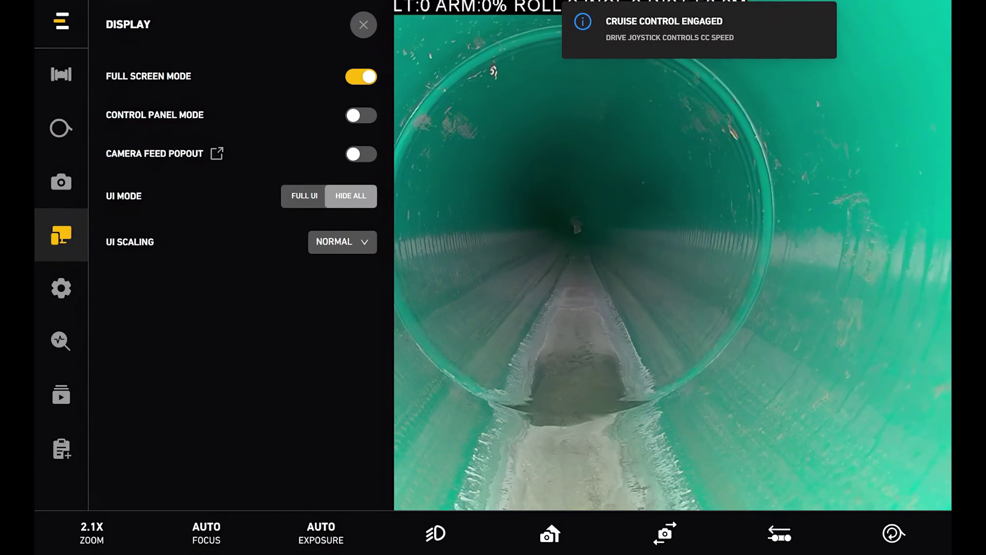
left_click(304, 195)
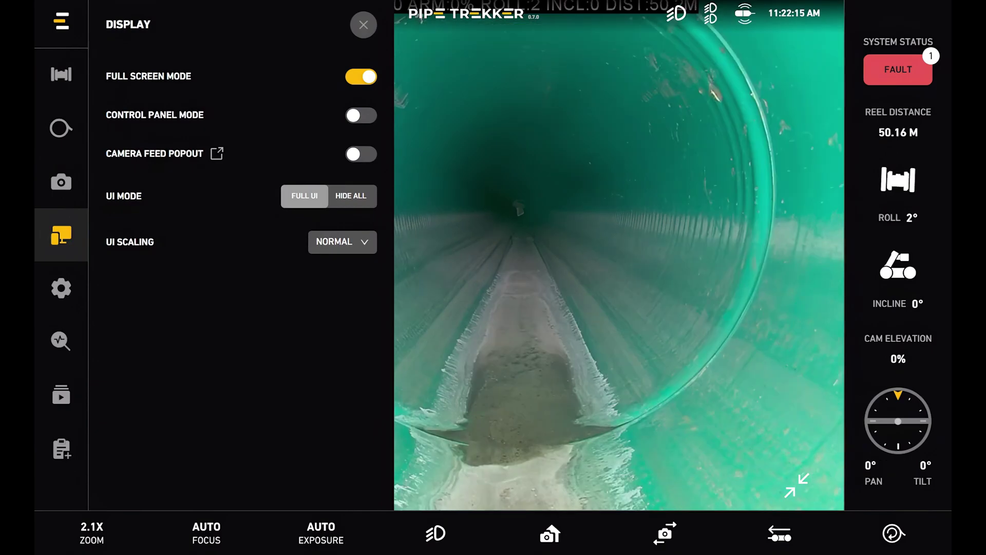
Step: Open the general settings and view the available measurement units, keeping Metric
left_click(61, 287)
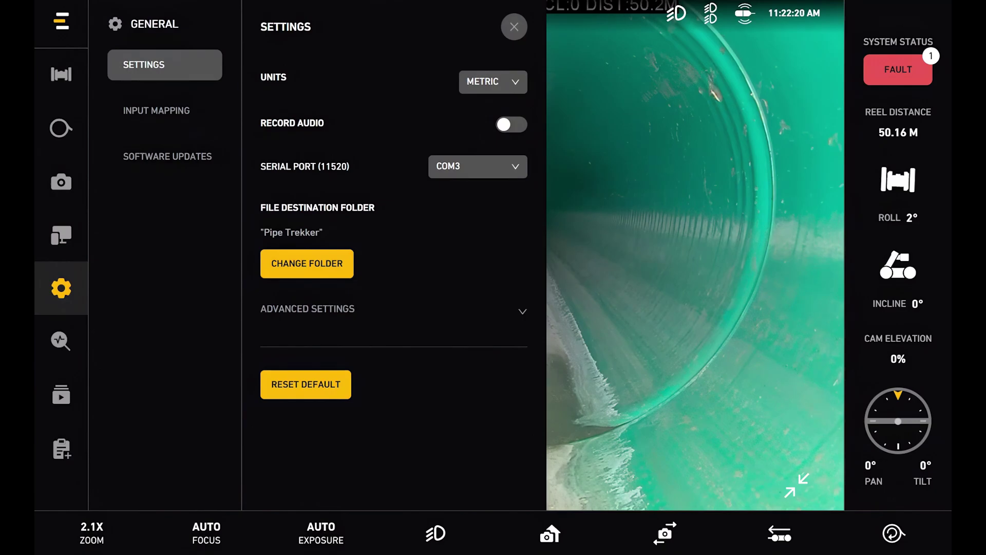
left_click(485, 79)
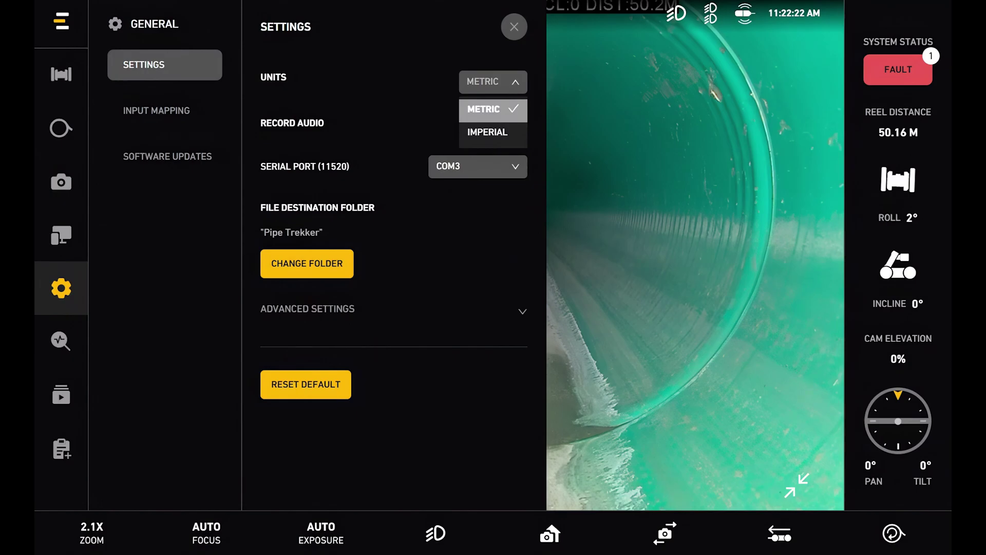
left_click(389, 52)
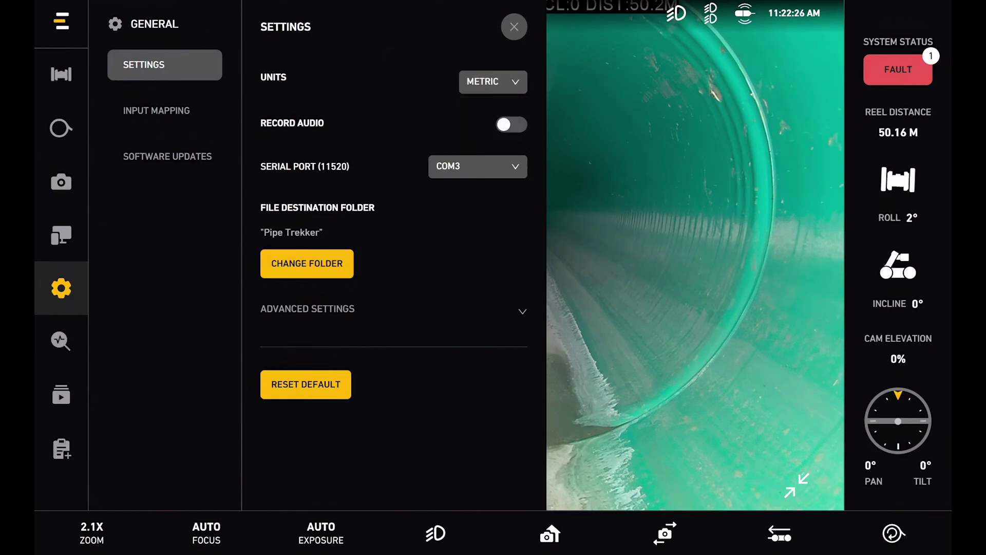
Step: Toggle audio recording on and back off, and view the serial port options, keeping COM3
left_click(514, 126)
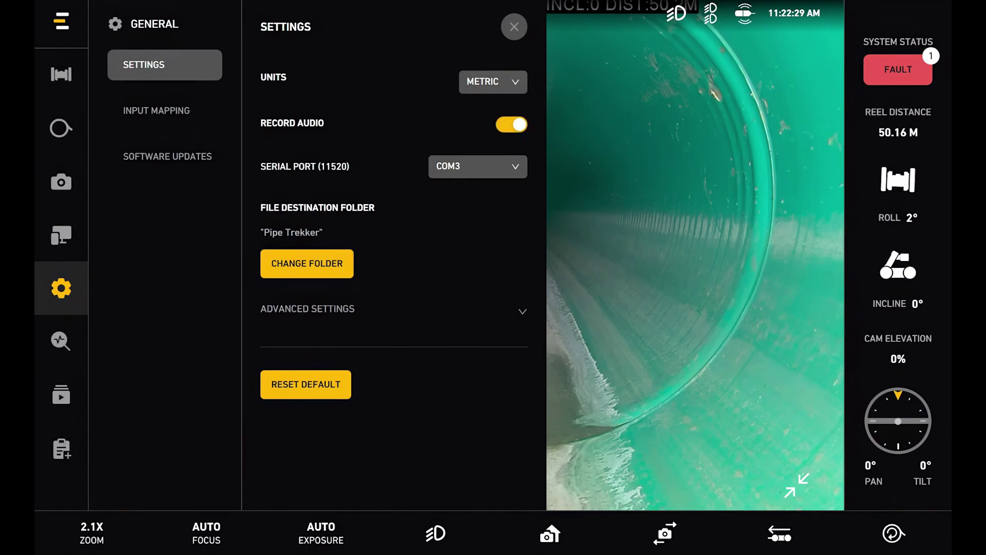
left_click(511, 124)
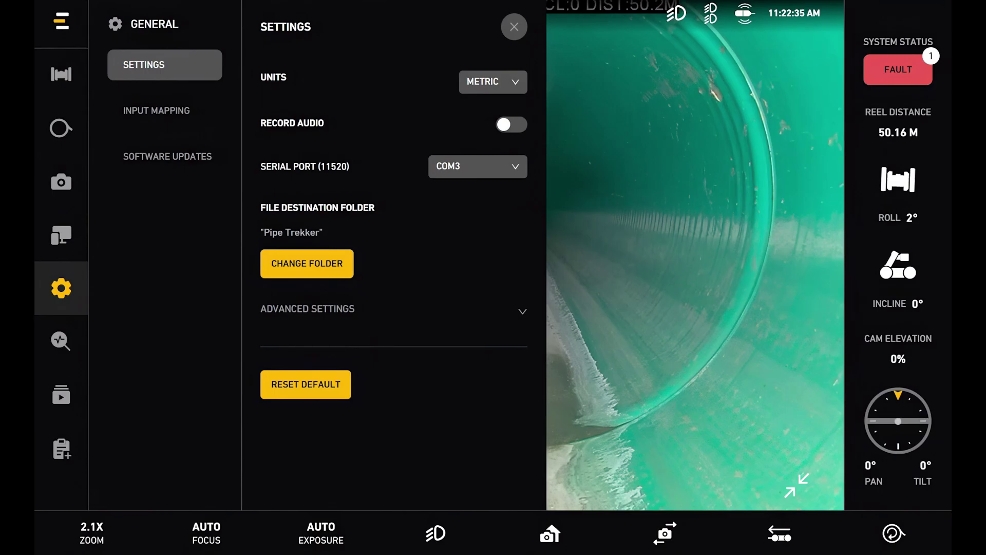
left_click(450, 166)
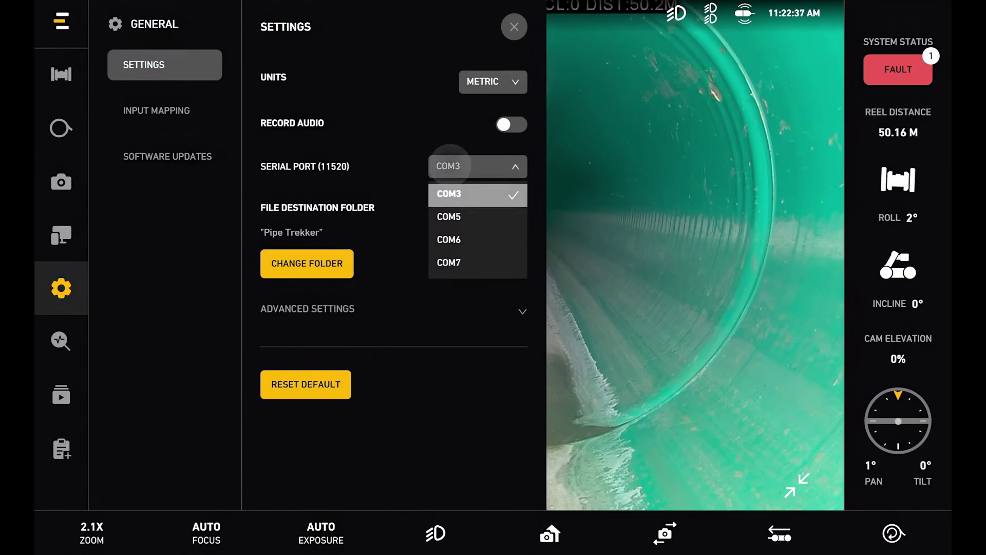
left_click(450, 165)
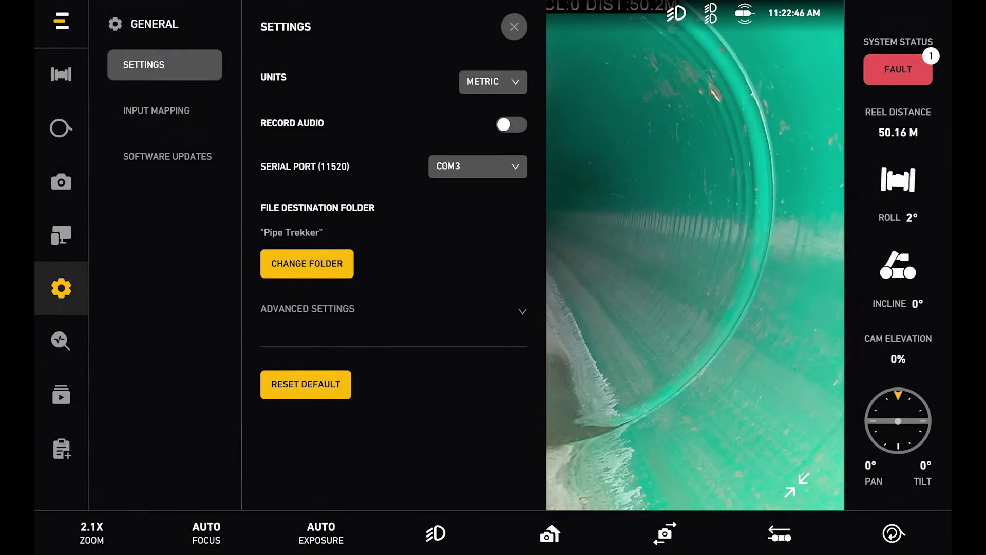
Step: Examine the crawler and camera control assignments in the default tablet controller's input mapping
left_click(165, 110)
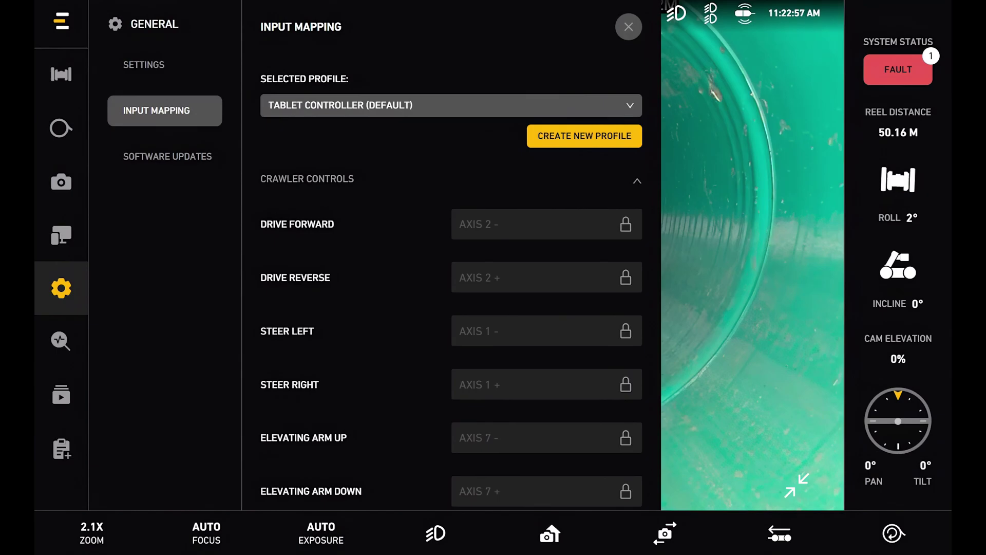
scroll(452, 290, "down", 5)
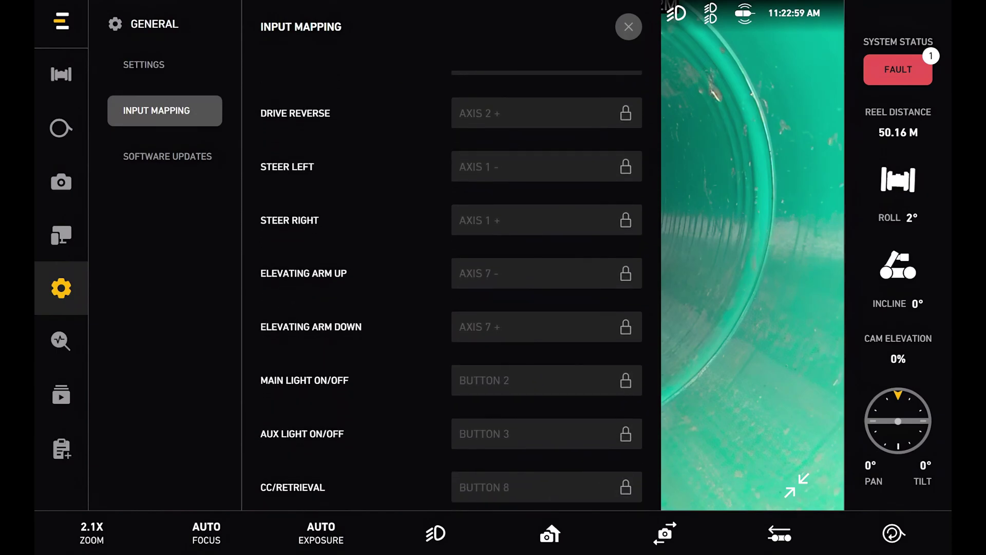
scroll(452, 290, "down", 12)
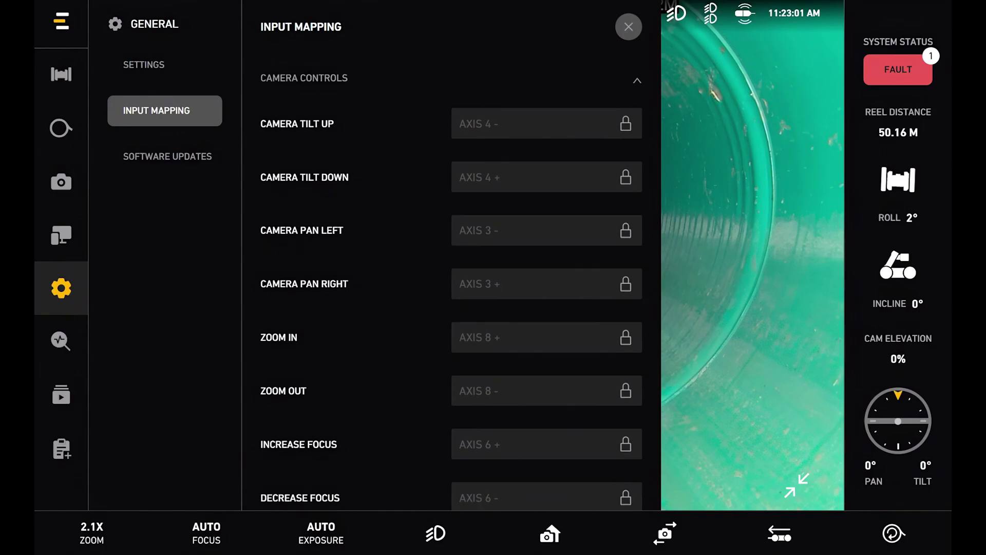
scroll(452, 290, "up", 15)
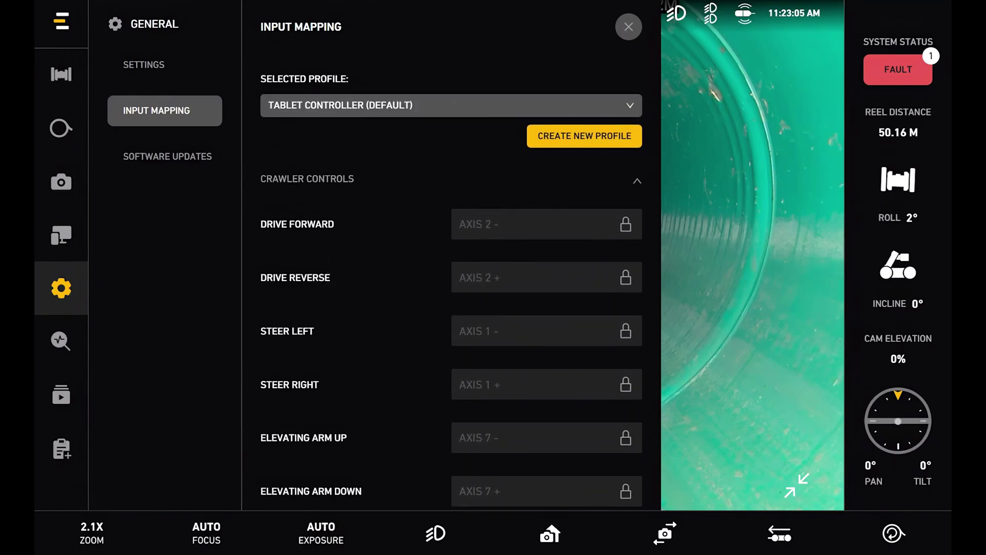
Step: Create a new input mapping profile named with the operator's first name
left_click(584, 136)
type("Colin")
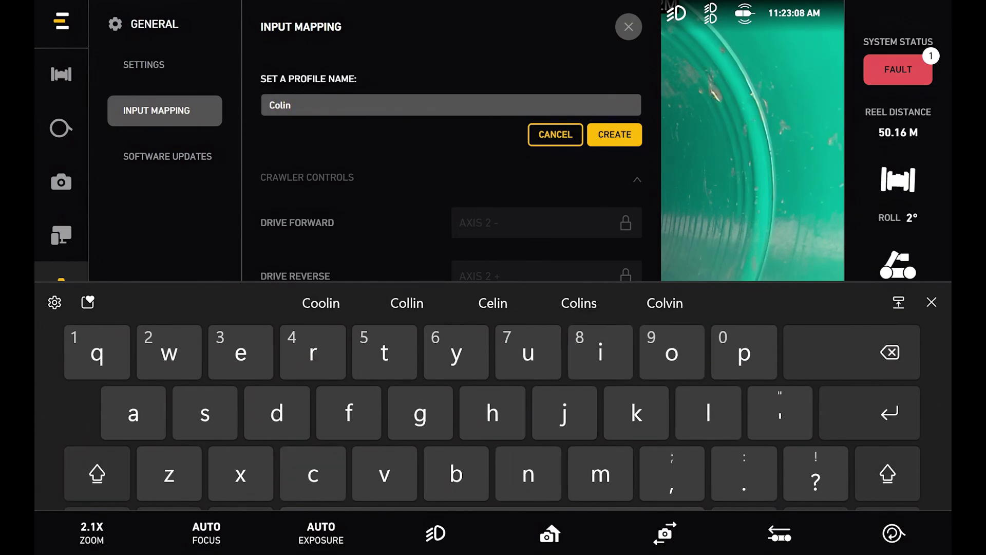
left_click(614, 135)
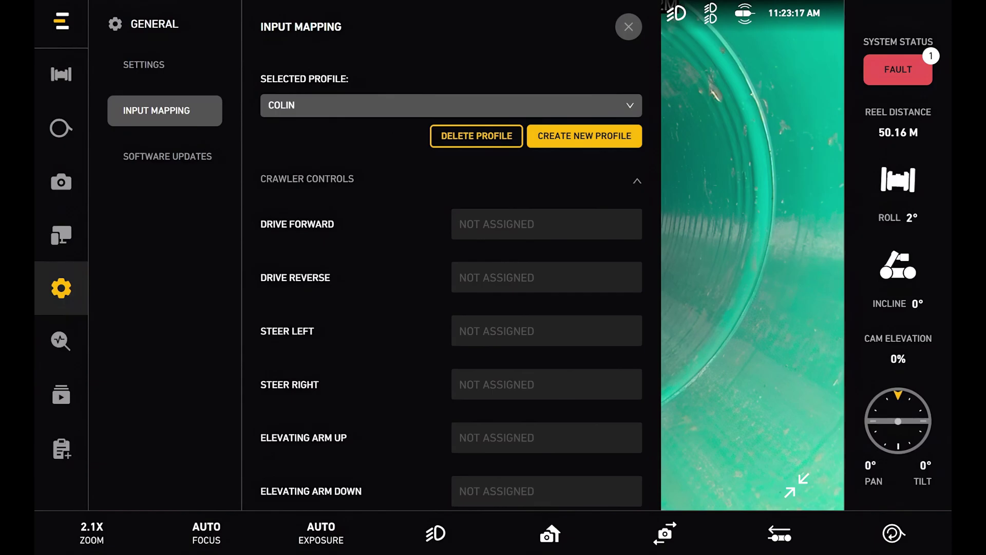
Step: Map Drive Forward to Axis 2 - and Drive Reverse to Axis 2 +, and reselect the Tablet Controller (Default) profile
left_click(546, 224)
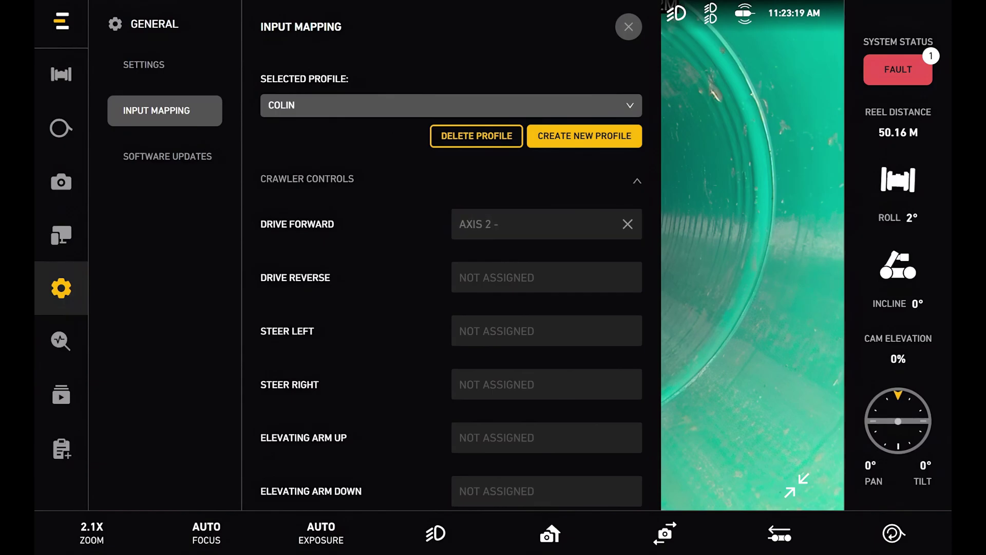
left_click(546, 277)
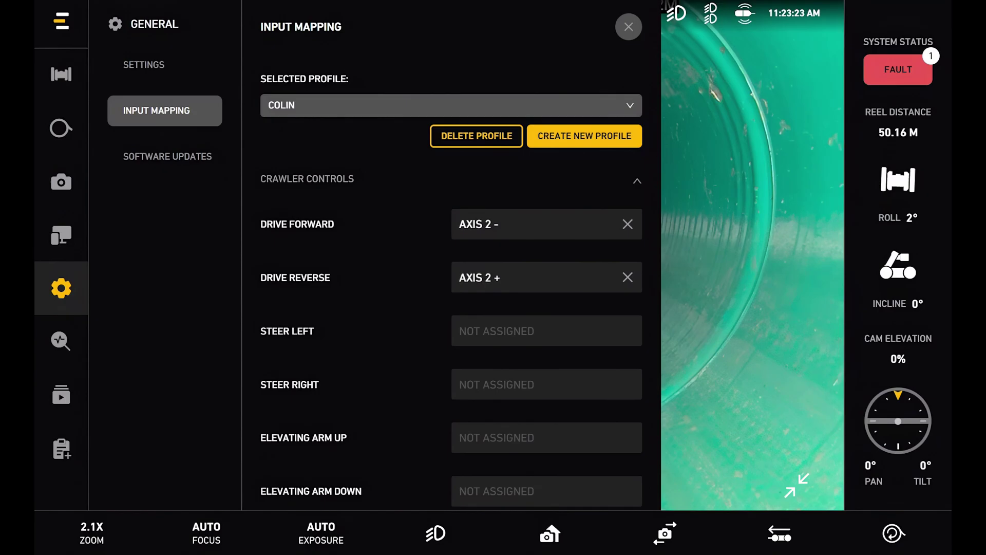
left_click(451, 105)
left_click(359, 130)
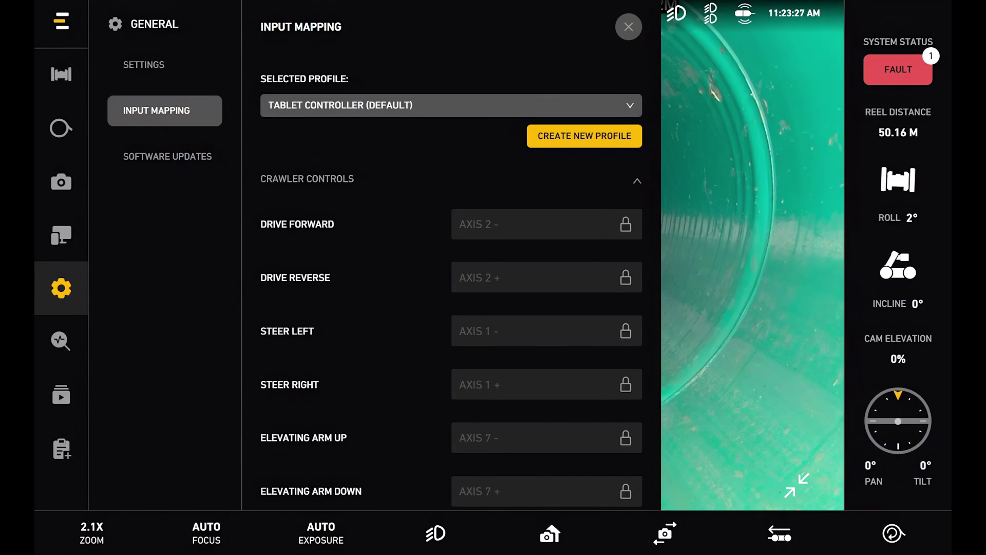
Step: Open the software updates page, view the file selection for importing an update package and cancel it
left_click(165, 156)
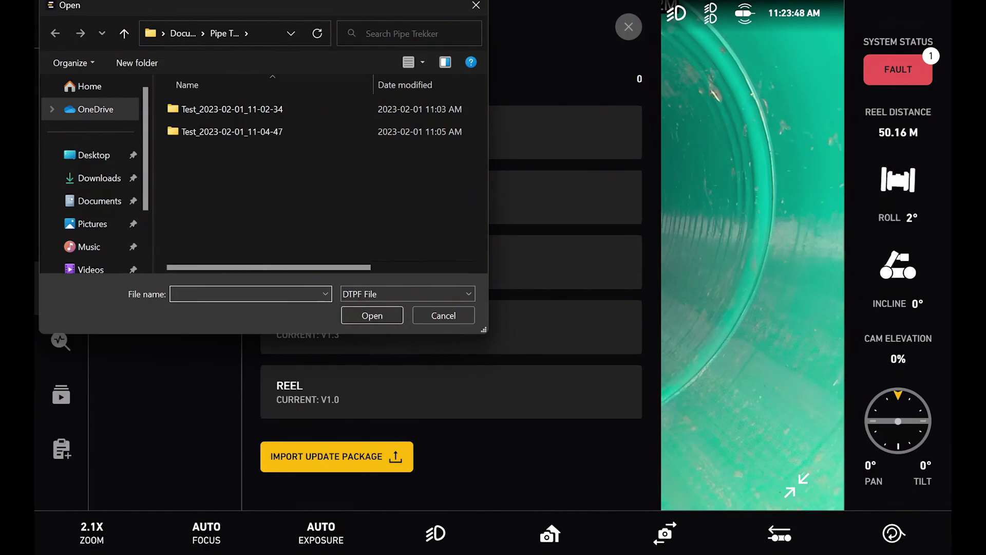
key("Escape")
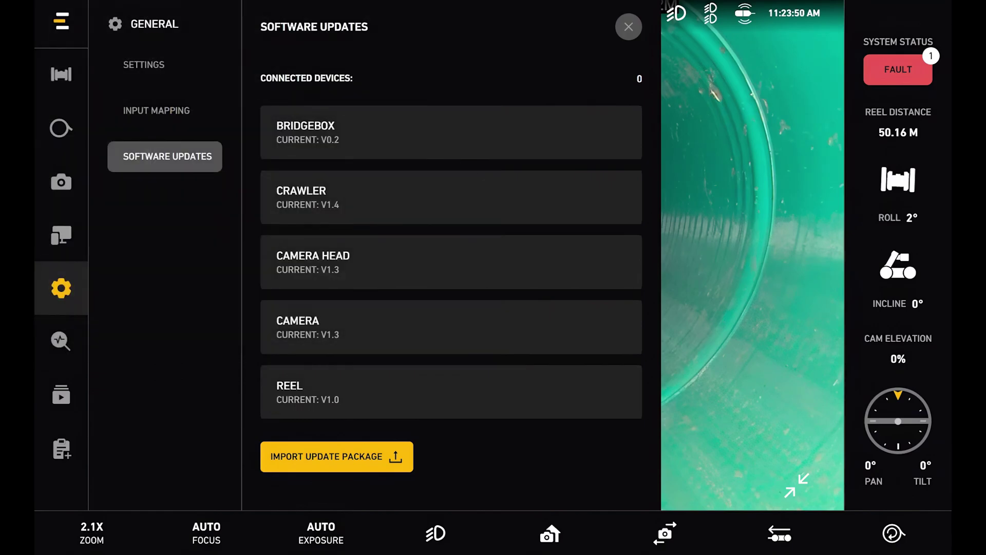
Step: Review the fault log, power readings and controller joystick and button inputs in the diagnostics
left_click(60, 340)
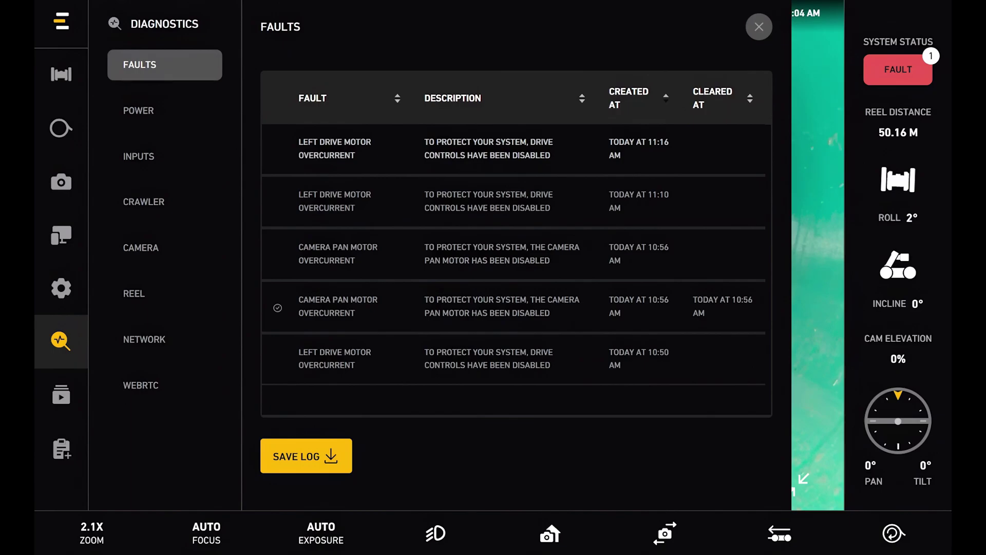
left_click(154, 110)
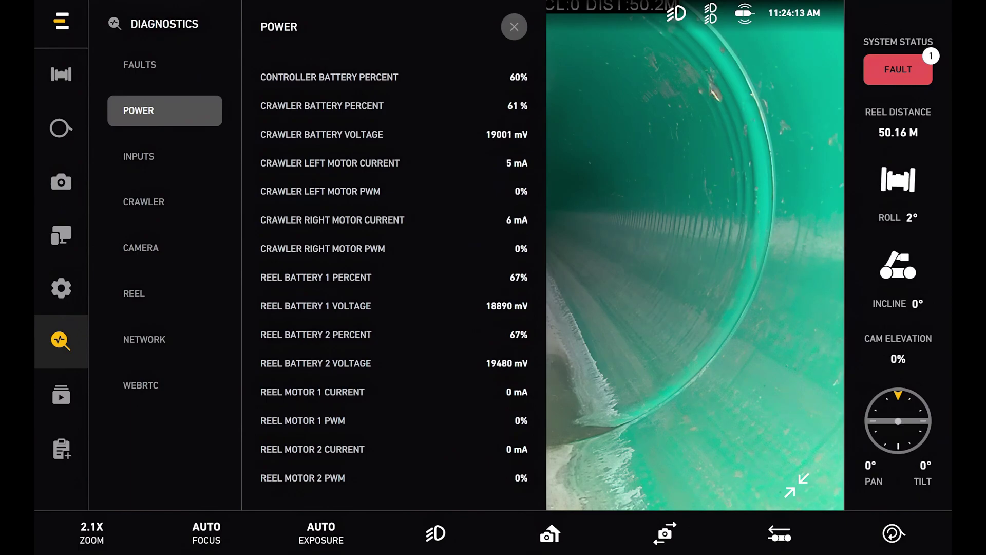
left_click(165, 156)
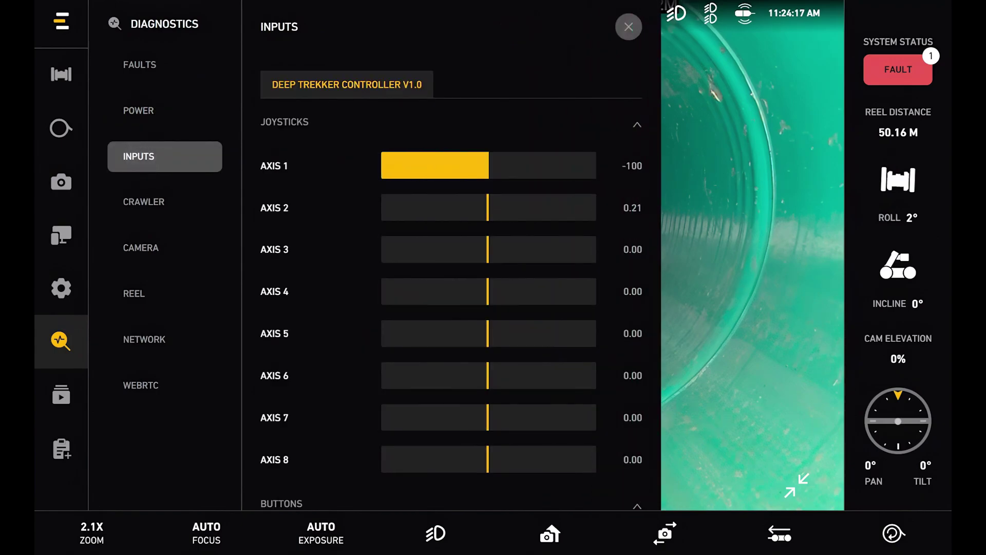
scroll(451, 306, "down", 6)
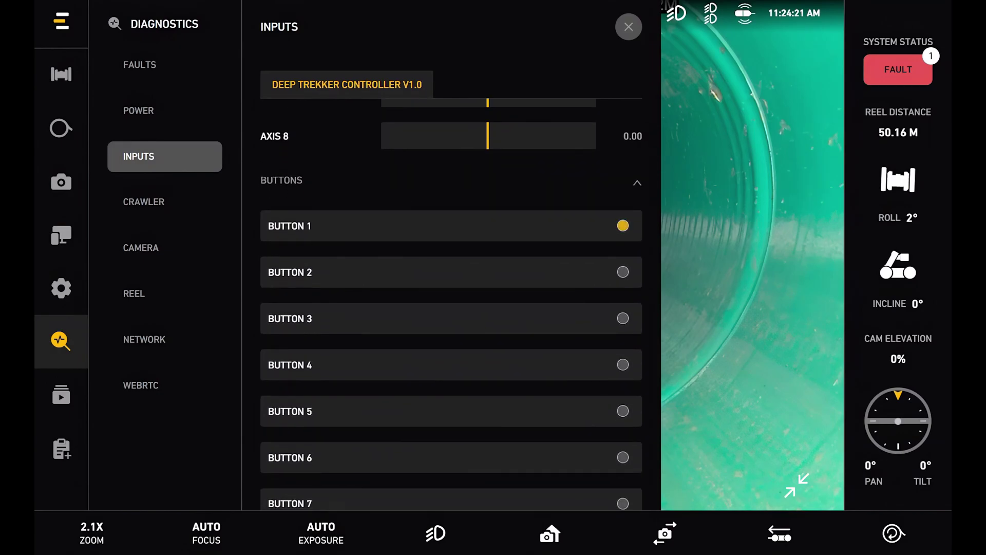
Step: Review the crawler, camera and reel readings in the diagnostics
left_click(144, 198)
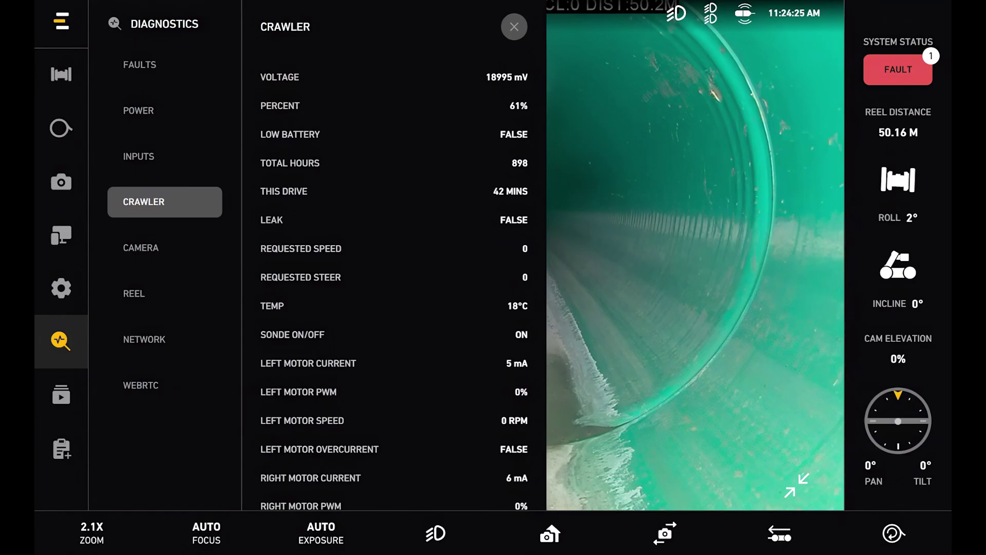
scroll(393, 288, "down", 5)
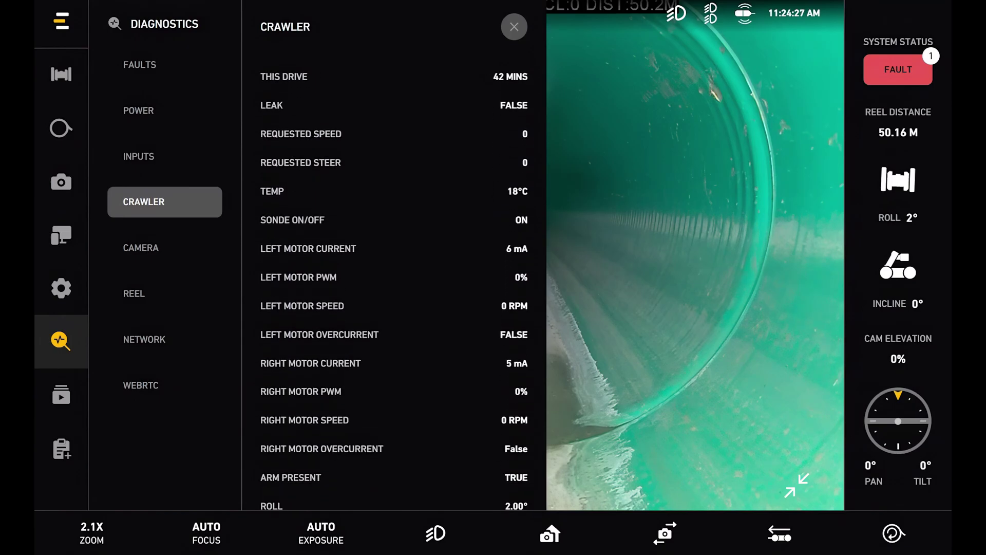
left_click(164, 247)
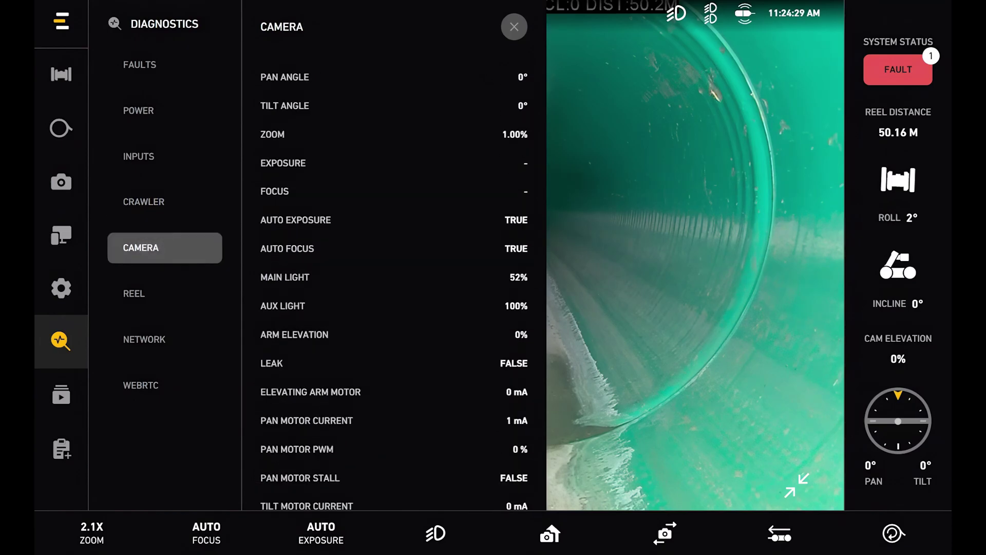
scroll(393, 290, "down", 3)
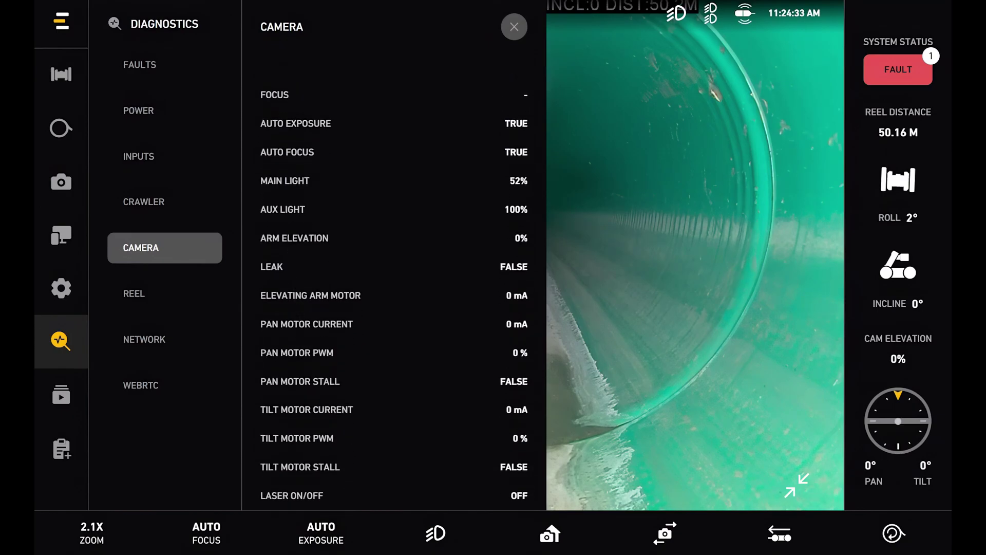
left_click(137, 292)
scroll(314, 340, "down", 5)
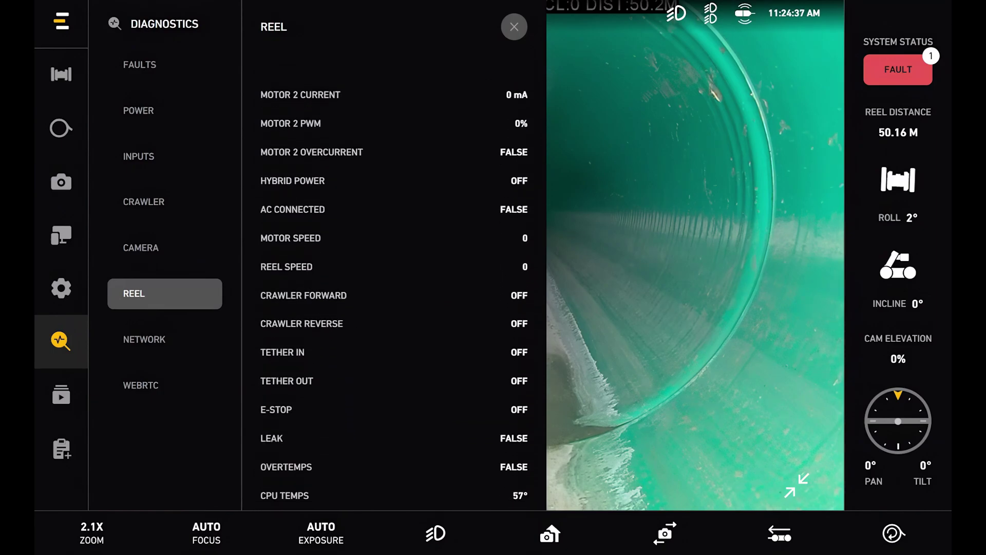
Step: Review the network connections and WebRTC statistics in the diagnostics
left_click(144, 339)
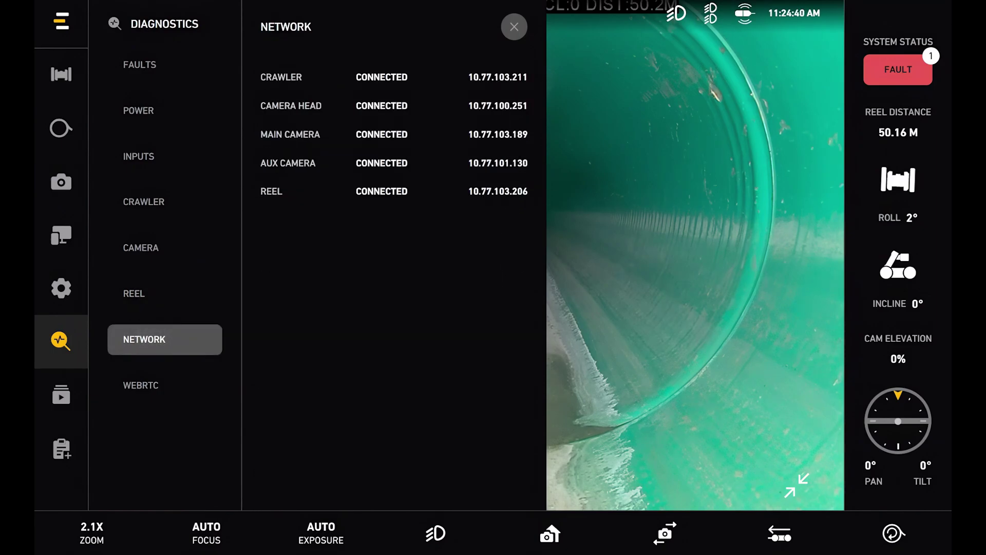
left_click(165, 385)
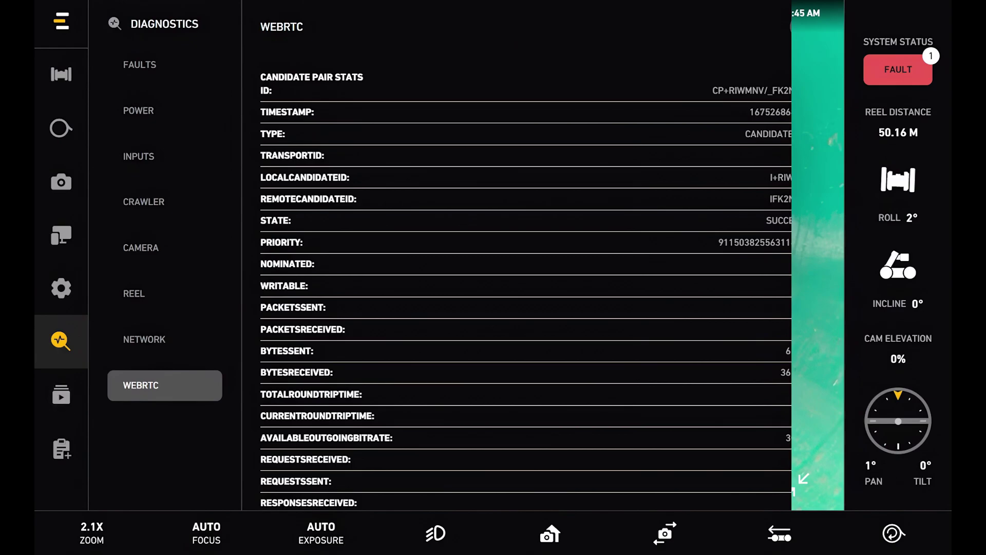
Step: Open the media gallery and play the 18-second pipe recording
left_click(61, 394)
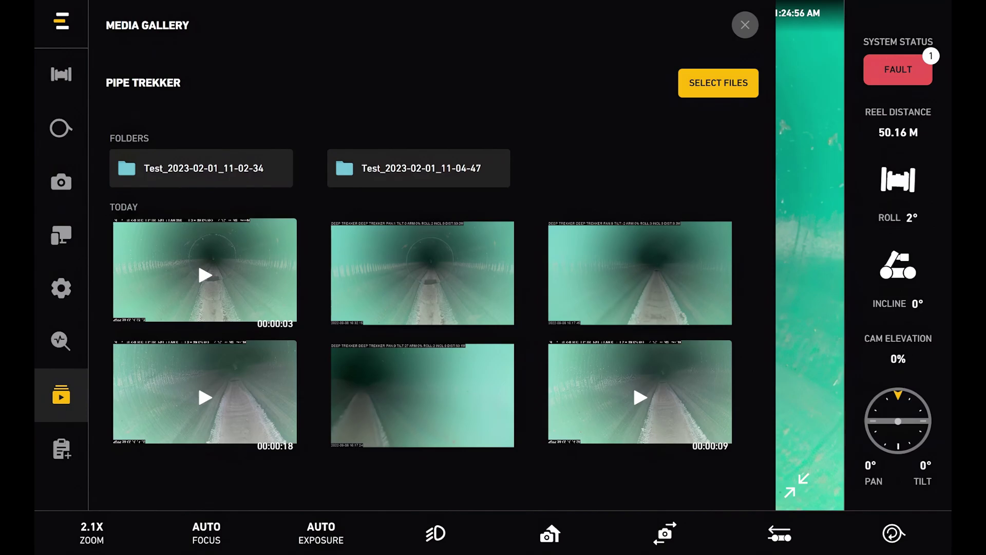
left_click(205, 397)
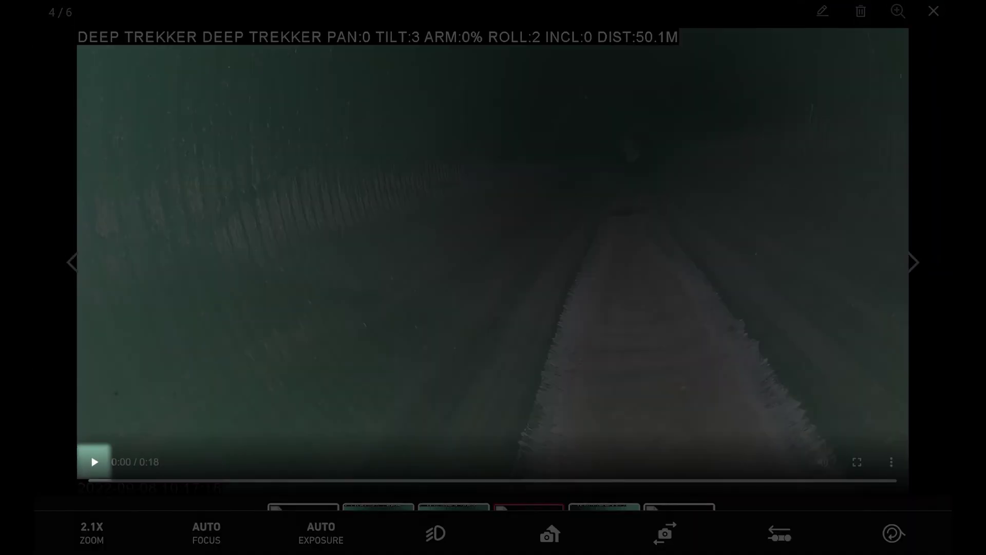
left_click(94, 462)
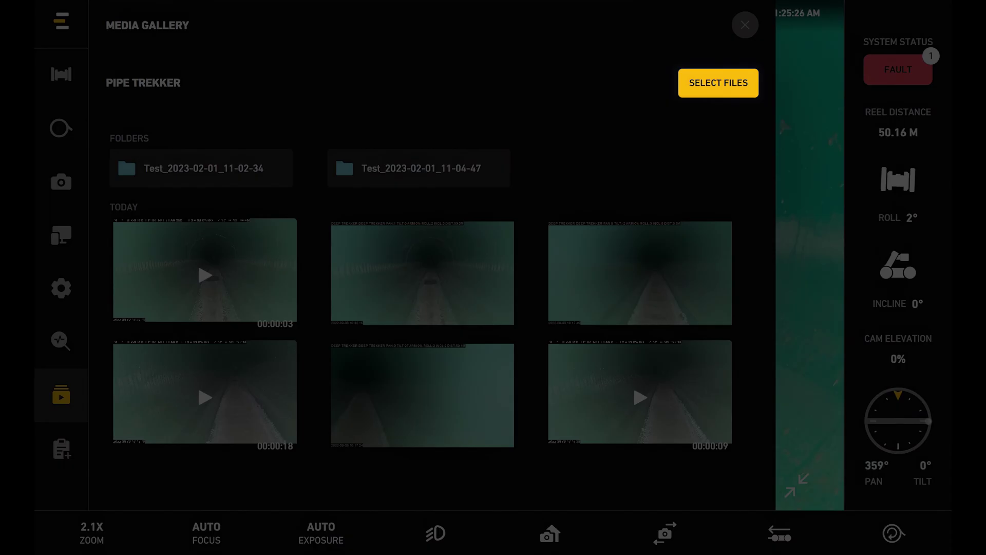
Step: Mark five gallery files, all except the third one in the upper row, and cancel the selection without deleting them
left_click(717, 83)
left_click(205, 272)
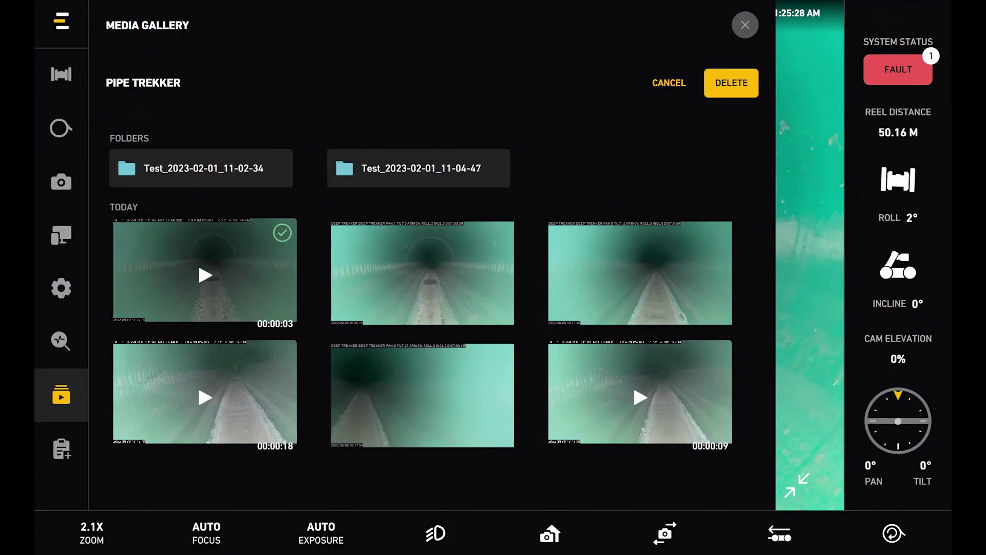
left_click(390, 262)
left_click(174, 385)
left_click(393, 387)
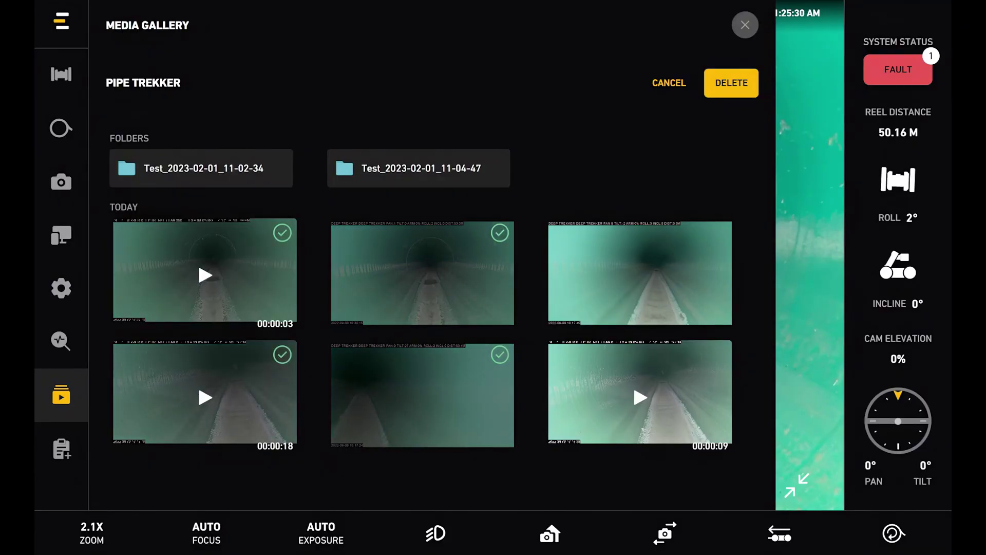
left_click(640, 392)
left_click(669, 82)
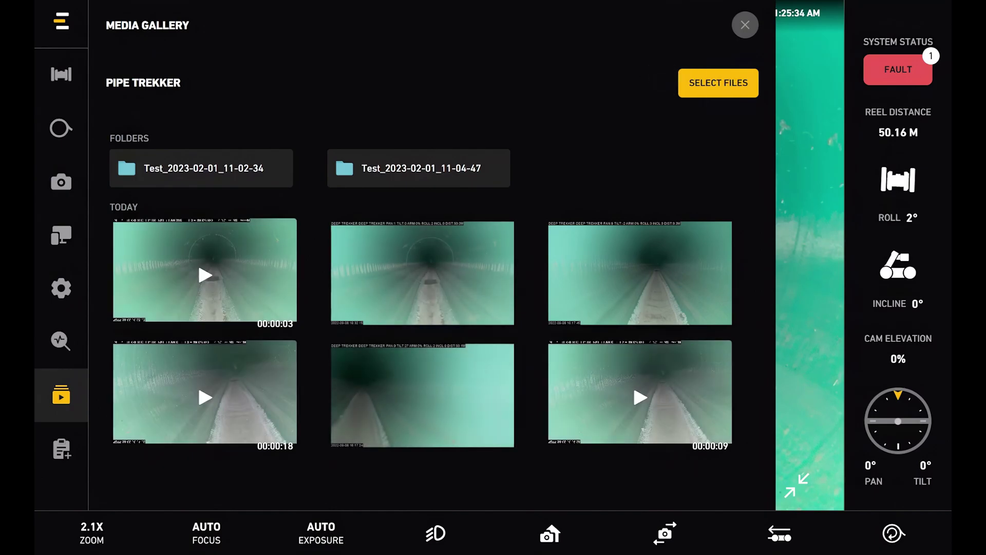
Step: Create a new inspection, look through its form fields, name it Test and start it
left_click(61, 448)
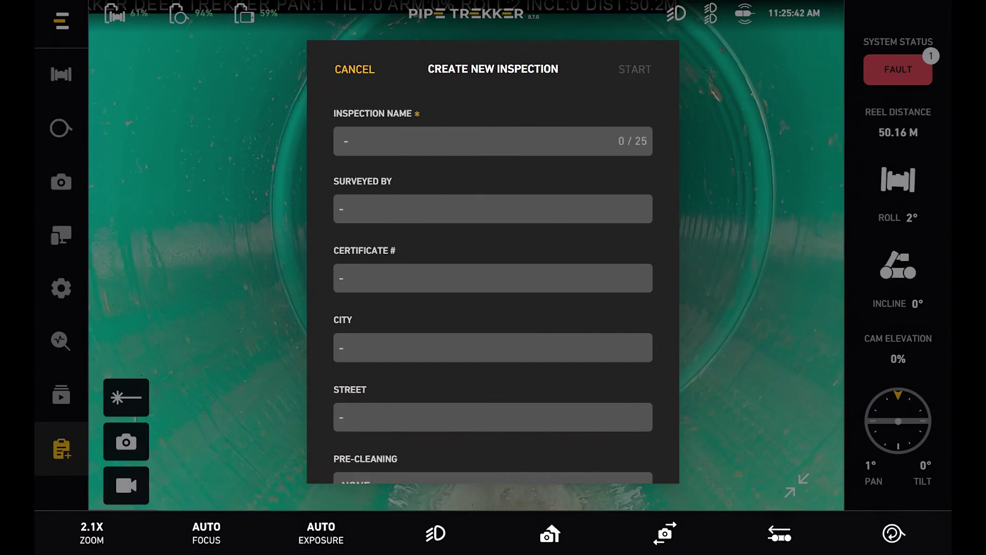
scroll(493, 262, "down", 5)
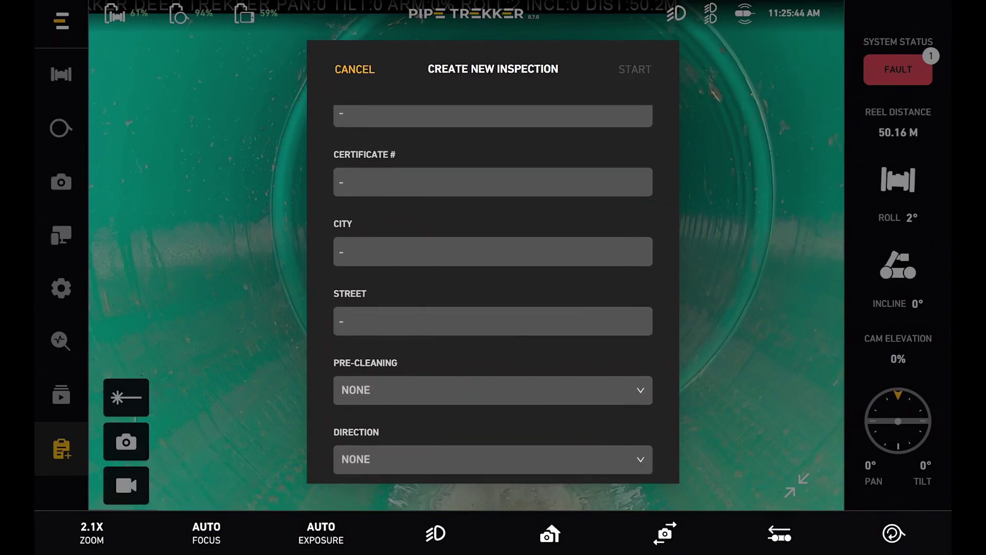
scroll(493, 287, "down", 9)
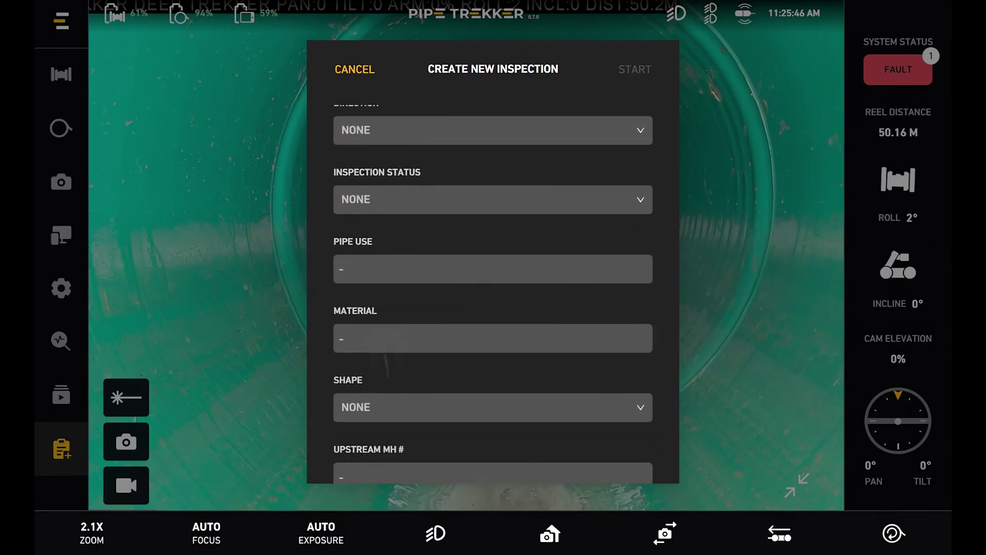
scroll(493, 287, "up", 13)
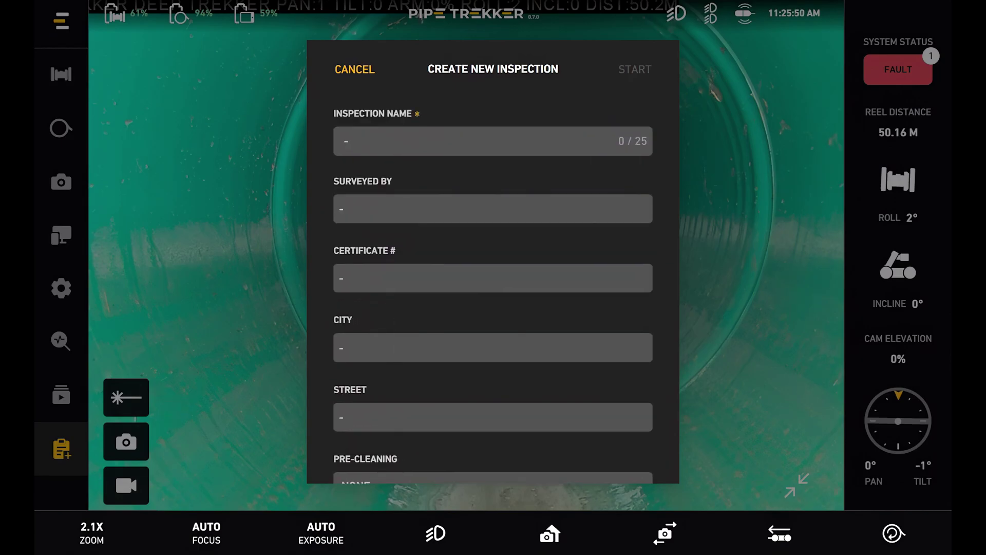
left_click(346, 141)
type("Test")
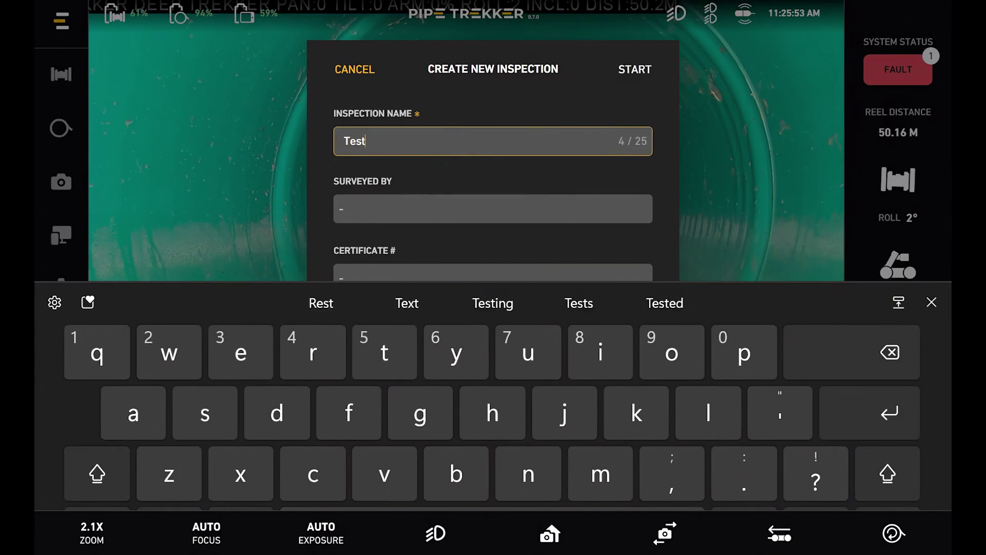
left_click(931, 302)
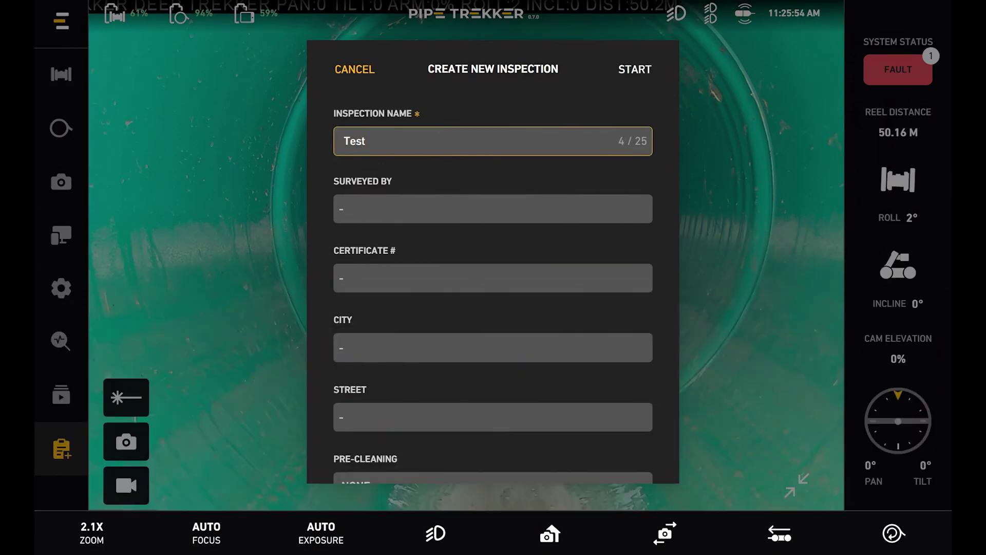
left_click(635, 69)
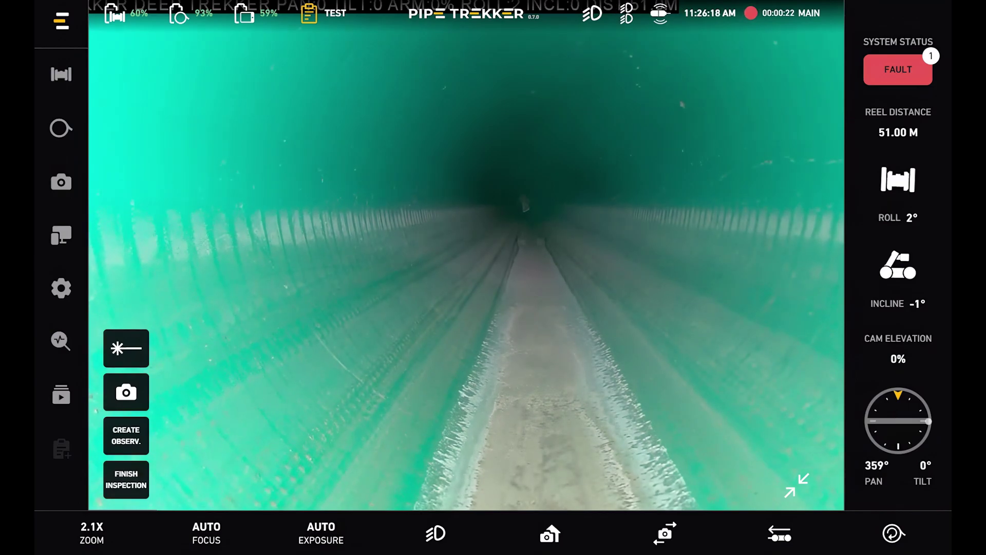
Step: Capture a snapshot and create a Structural Defects observation of type Joint, looking through its advanced details
left_click(126, 392)
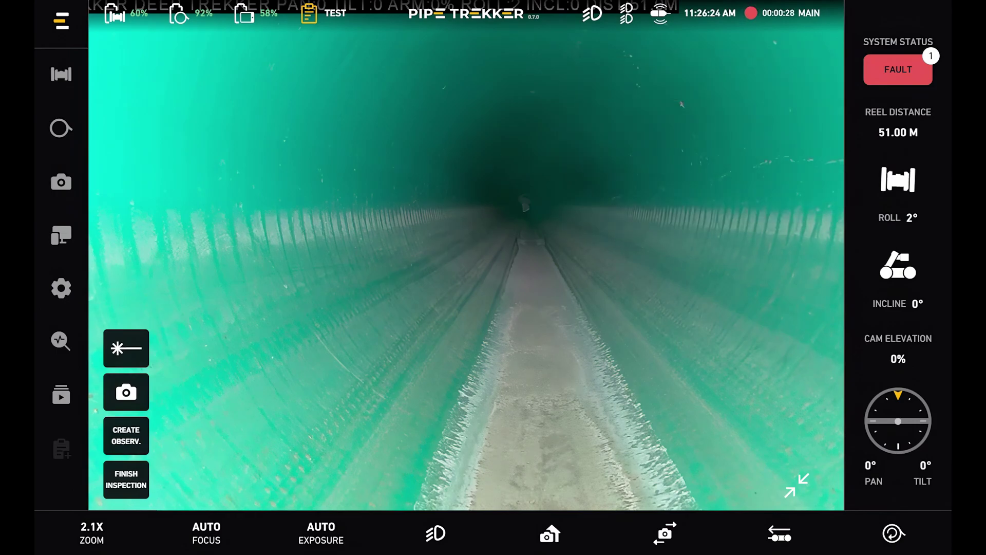
left_click(126, 435)
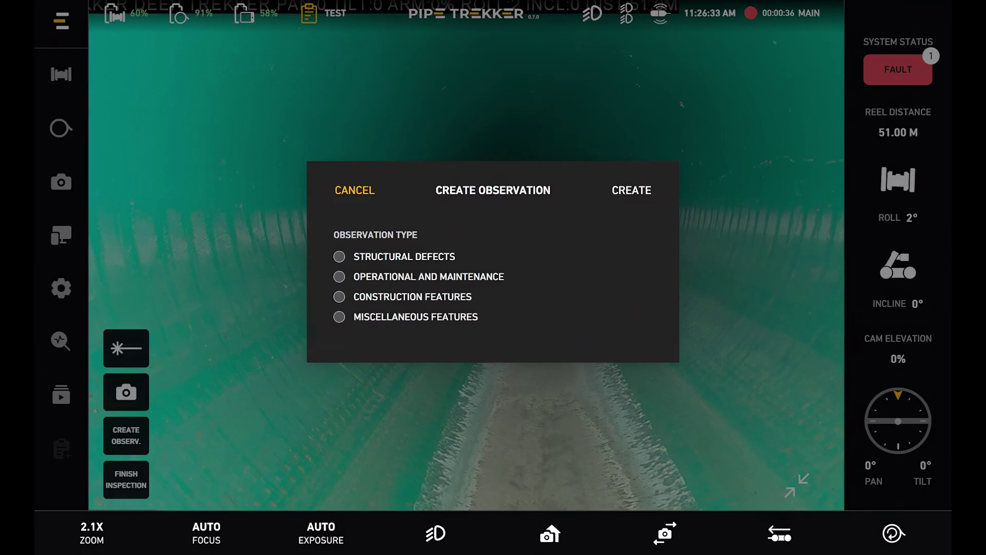
left_click(339, 256)
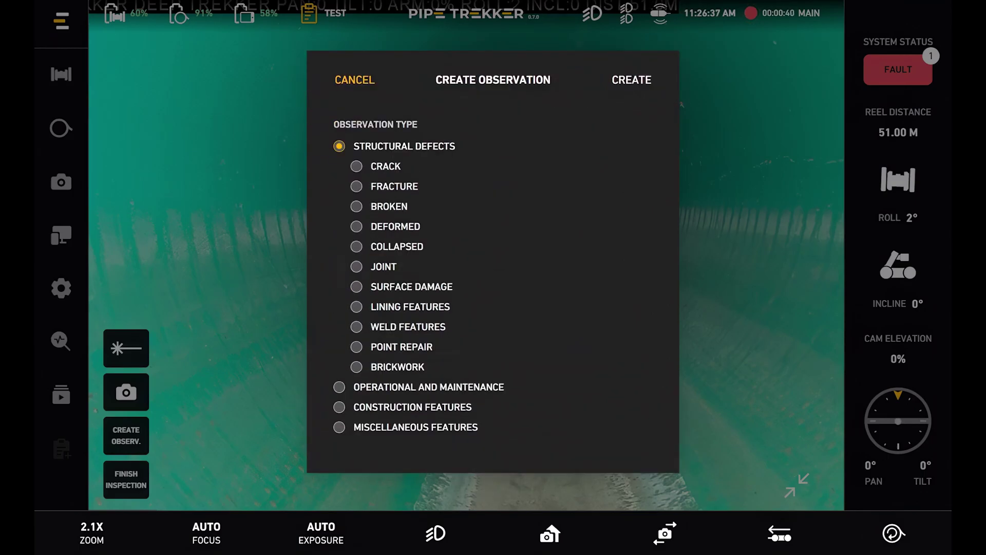
left_click(356, 266)
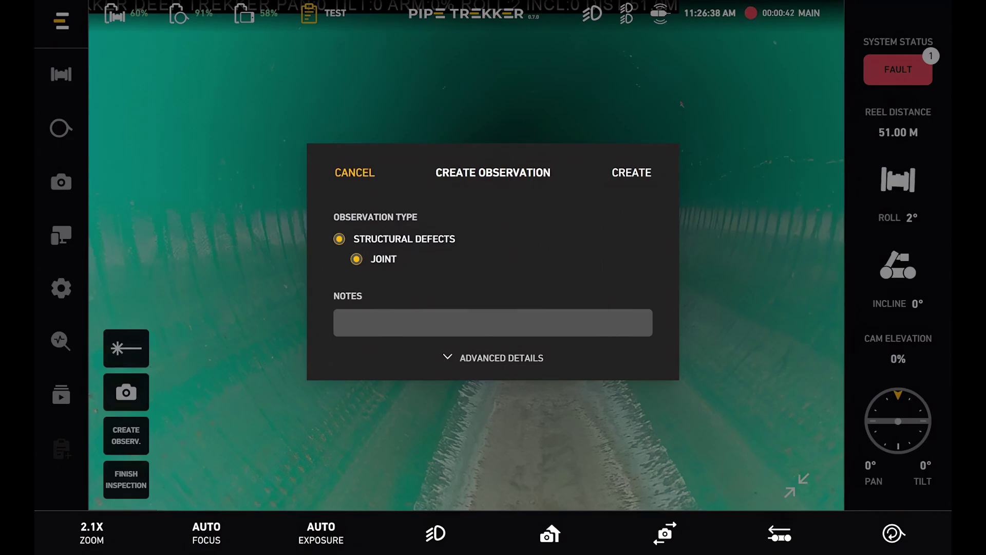
left_click(493, 357)
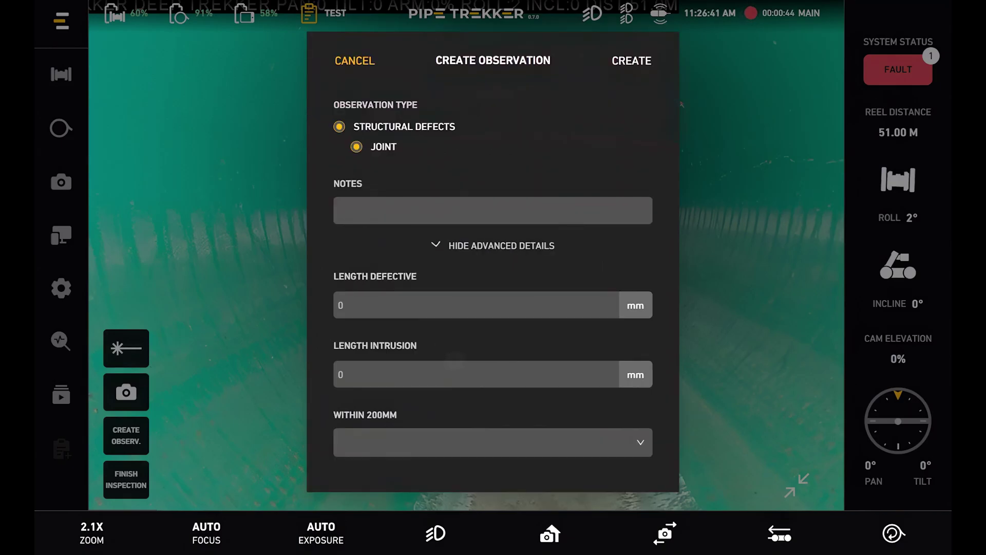
scroll(493, 295, "down", 2)
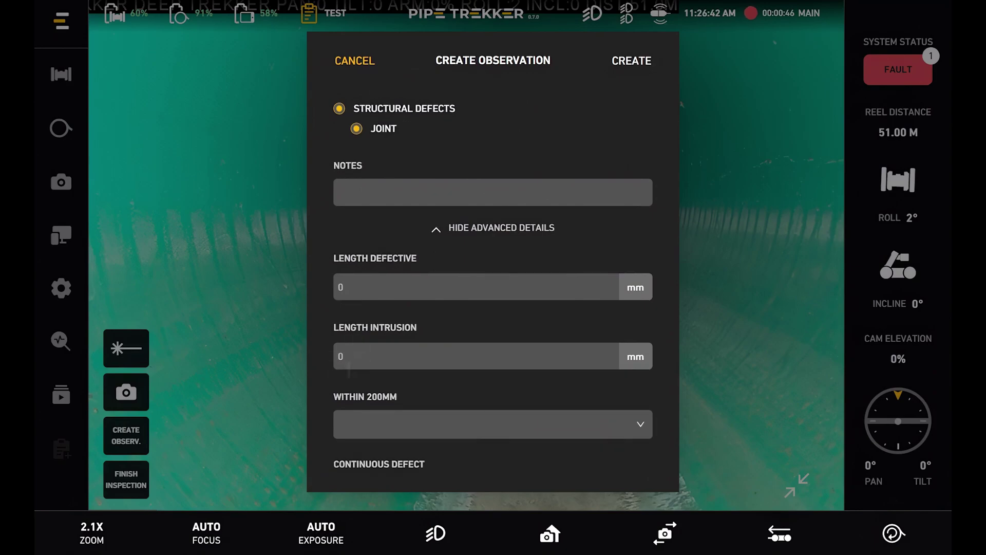
scroll(493, 286, "down", 3)
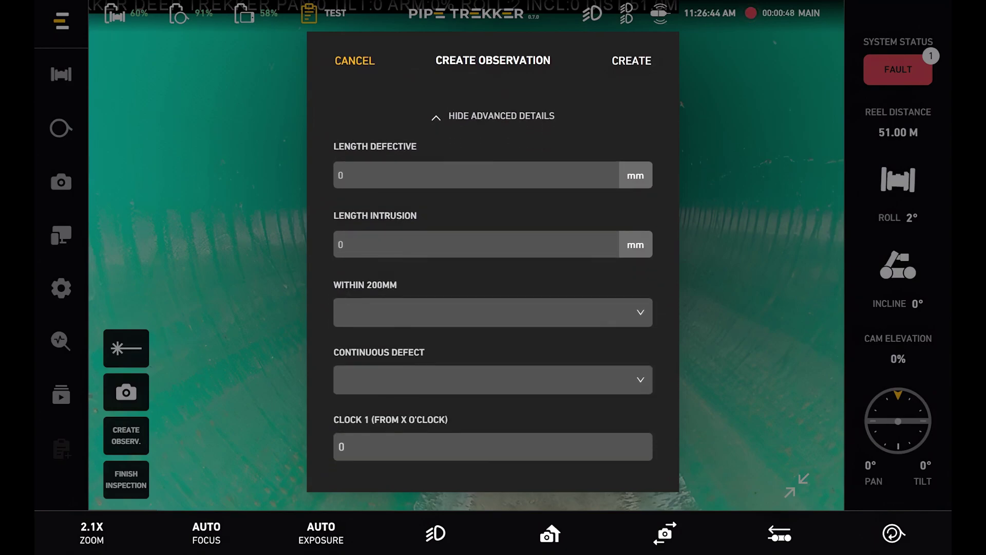
scroll(493, 286, "down", 1)
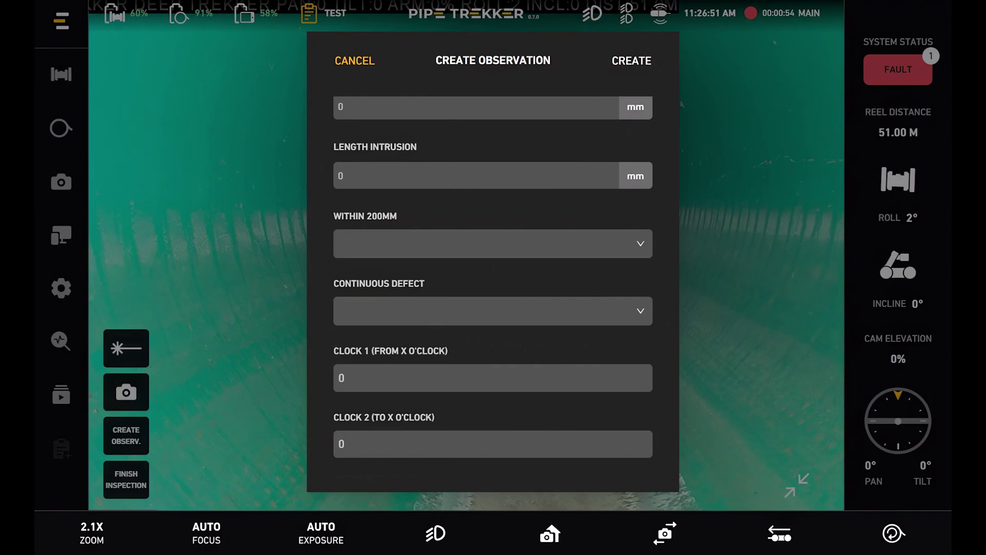
scroll(493, 286, "up", 5)
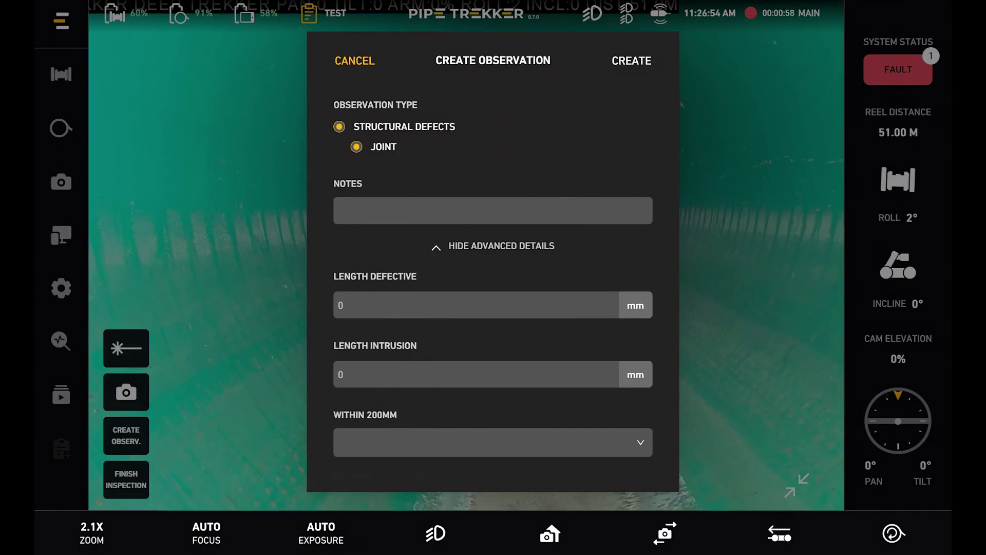
left_click(632, 60)
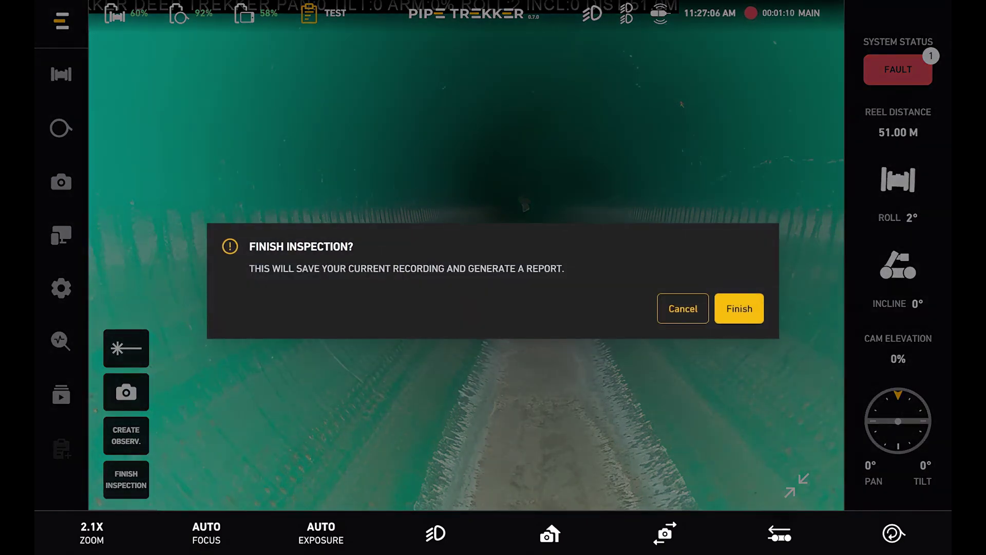
Step: Finish the inspection, saving the current recording and generating a report
left_click(739, 308)
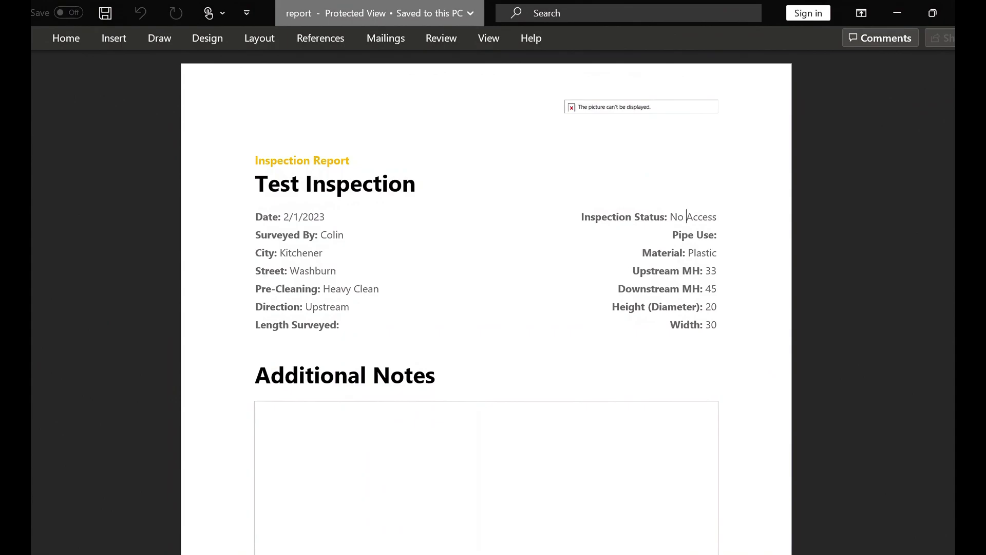
Step: Switch to Word and examine the inspection report's survey details, additional notes, and observation images with their captions
scroll(486, 303, "down", 3)
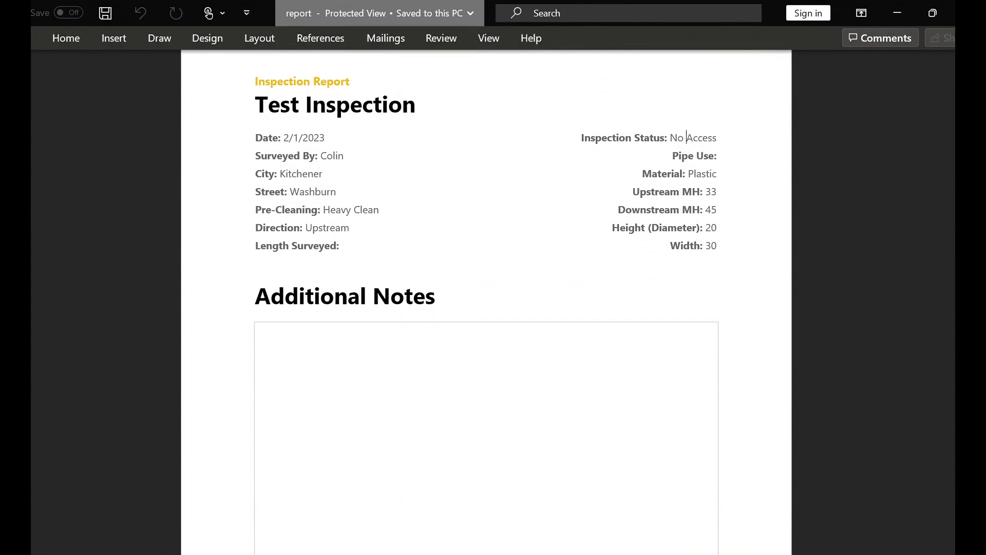
scroll(486, 303, "down", 7)
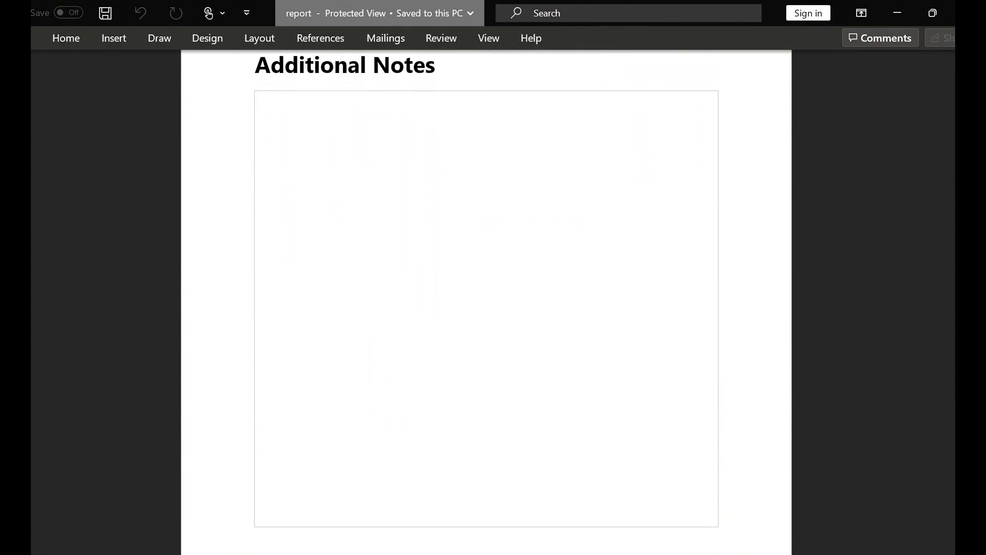
scroll(486, 303, "down", 6)
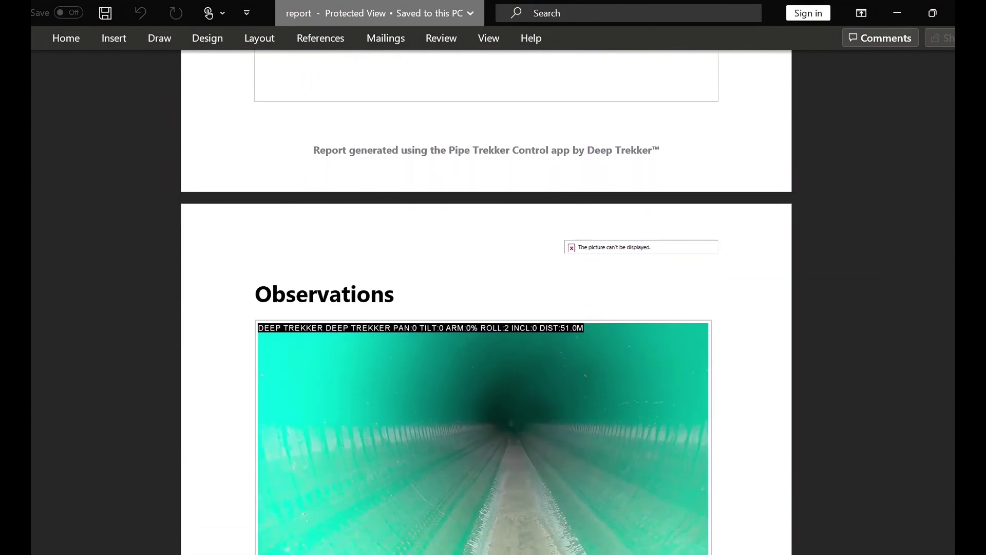
scroll(486, 303, "down", 1)
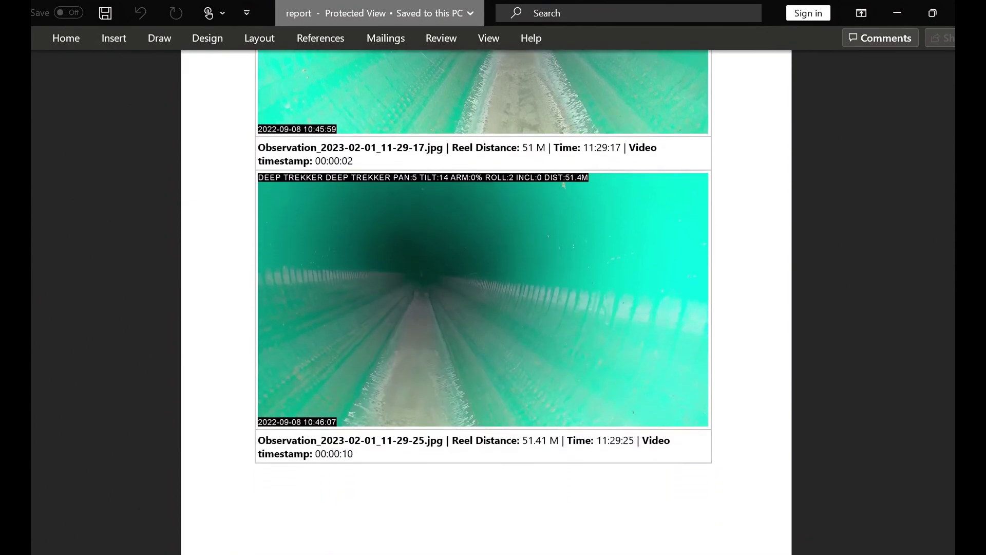
scroll(486, 303, "up", 3)
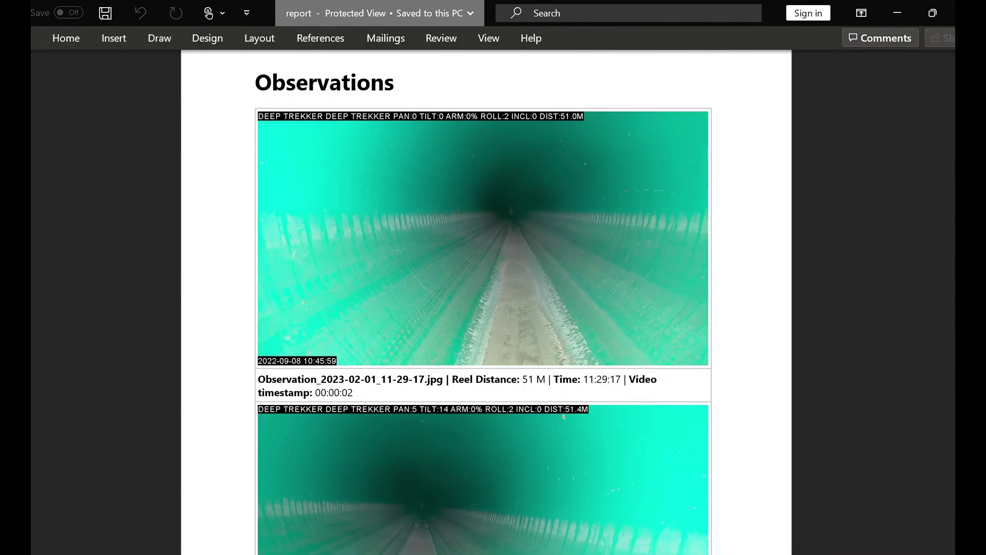
scroll(486, 303, "down", 6)
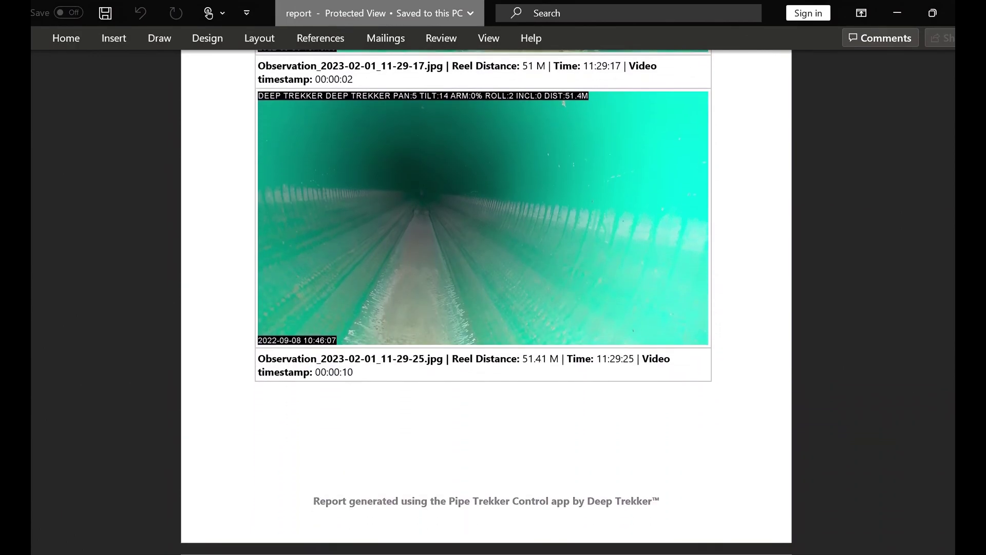
scroll(486, 303, "down", 7)
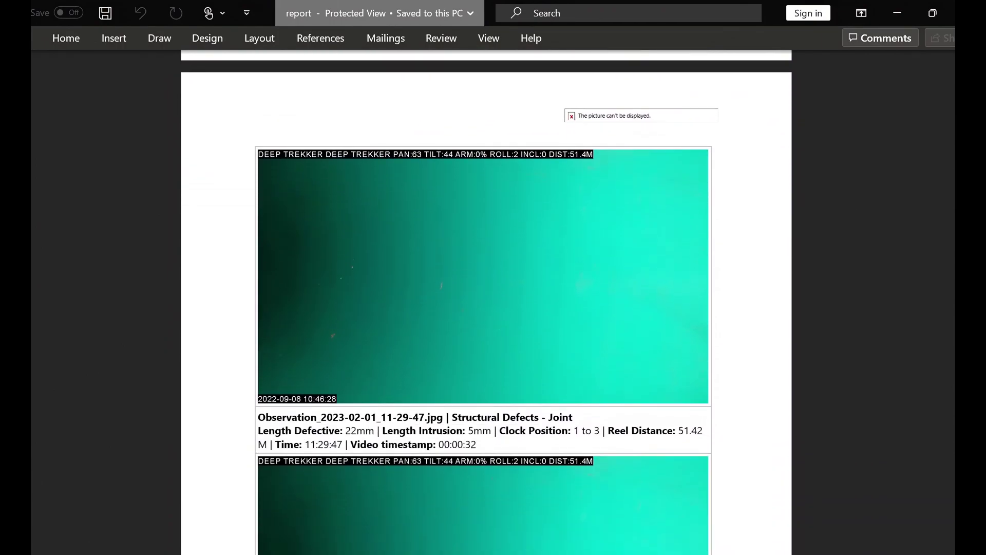
scroll(486, 303, "up", 1)
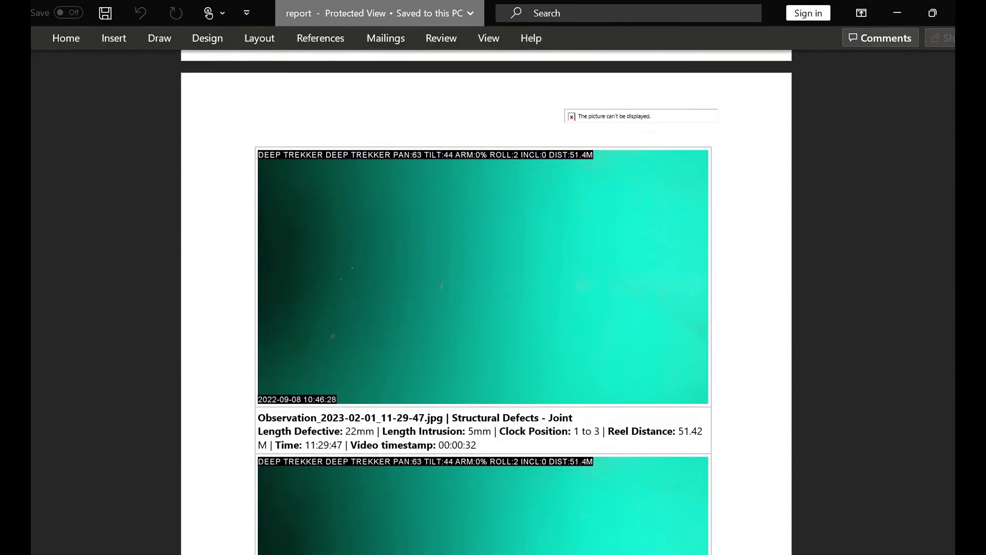